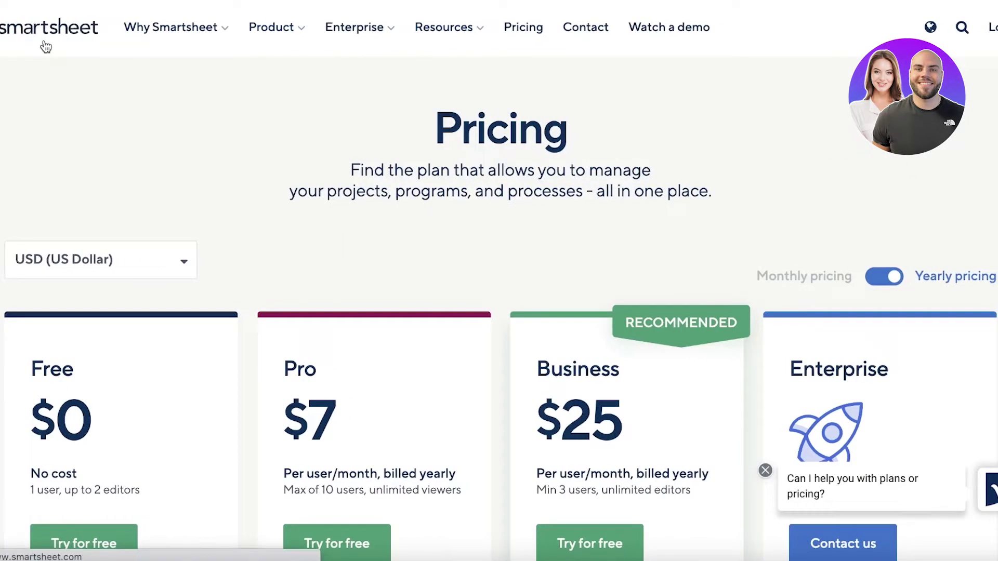
Step: Return from the pricing page to the Smartsheet trial account's Home page
click(45, 46)
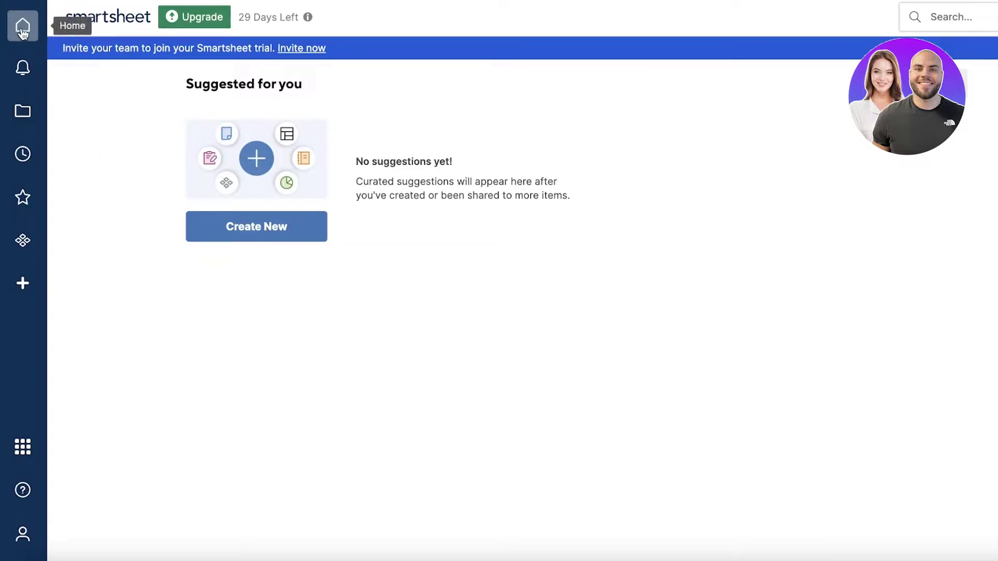
Step: Check Notifications, then look through Browse and Recents in the left sidebar
click(21, 67)
click(376, 20)
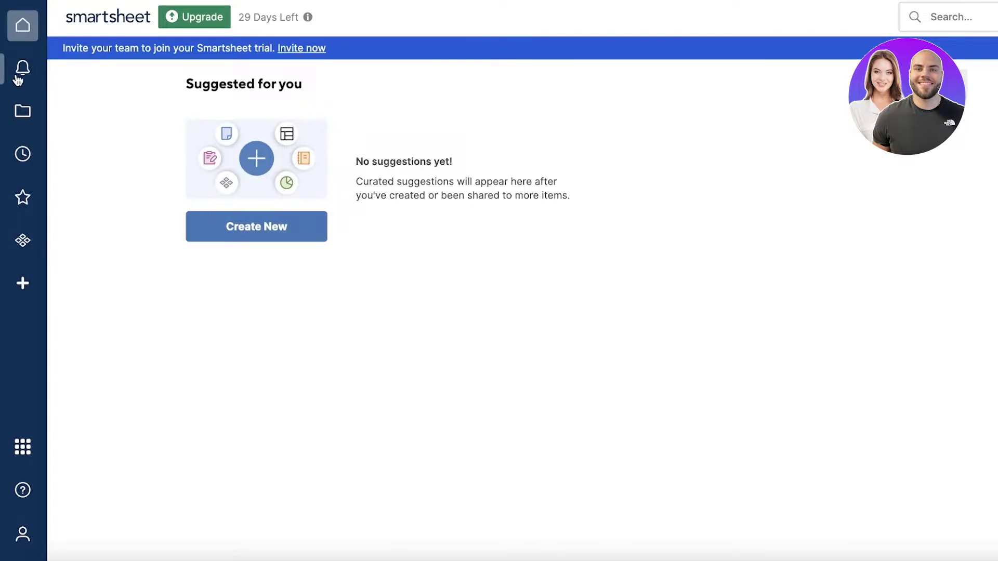
click(22, 113)
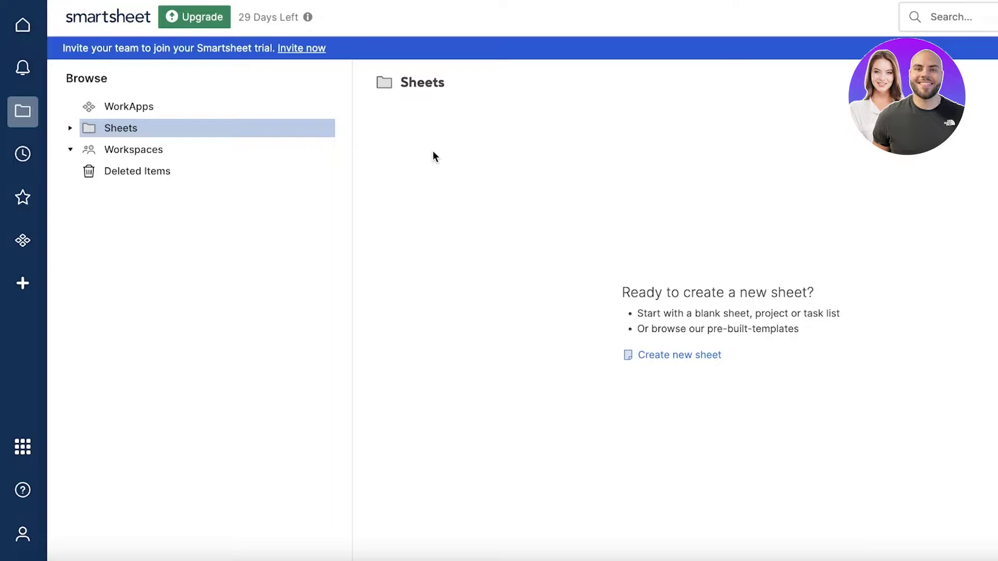
click(22, 154)
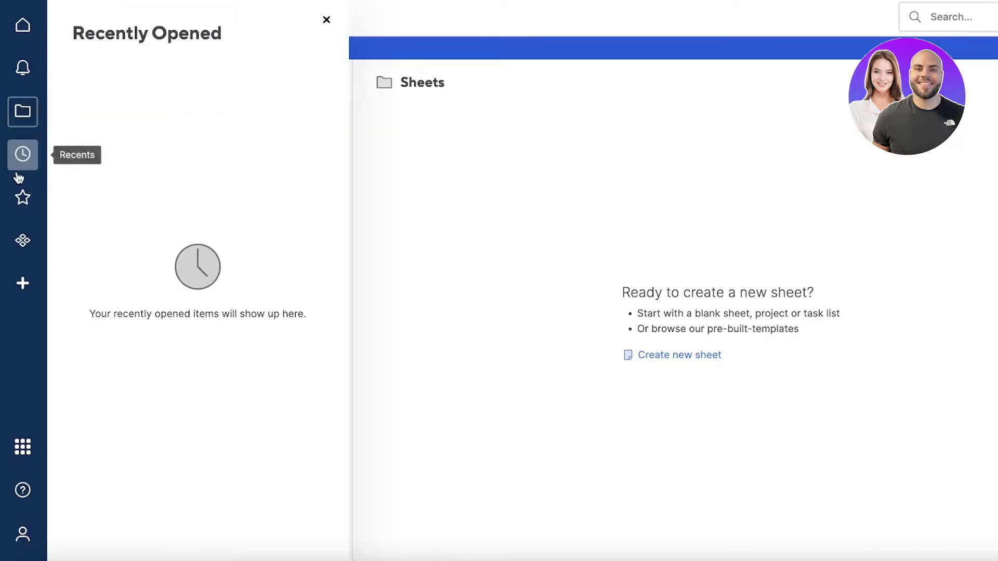
Step: Look at the WorkApps page and its search field, then go to the Solution Center
click(29, 252)
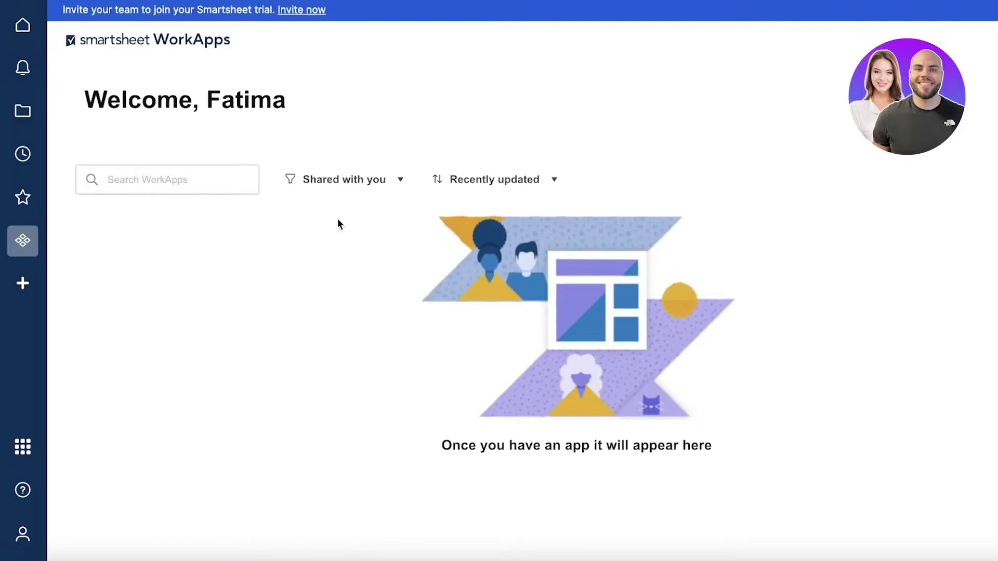
click(159, 180)
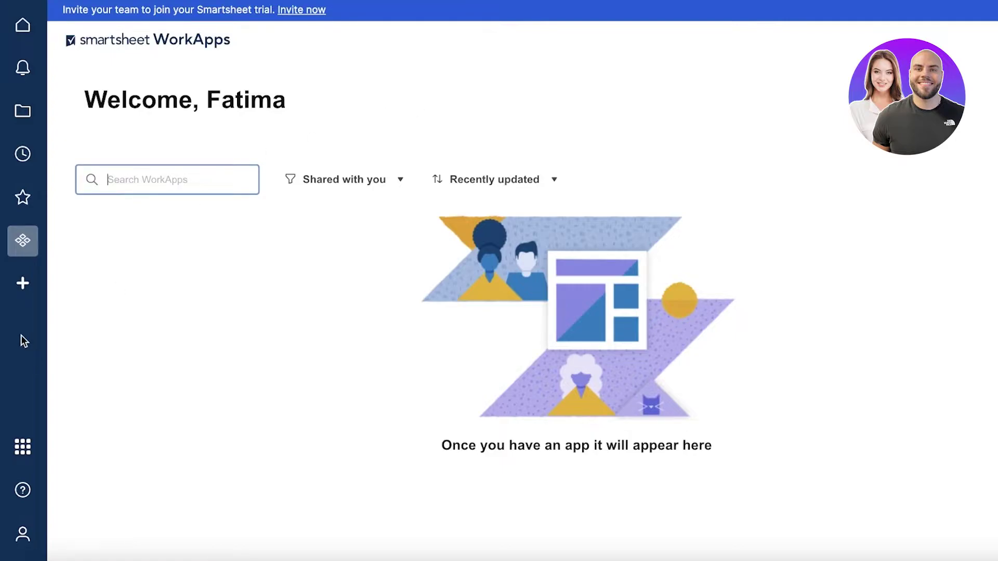
click(21, 295)
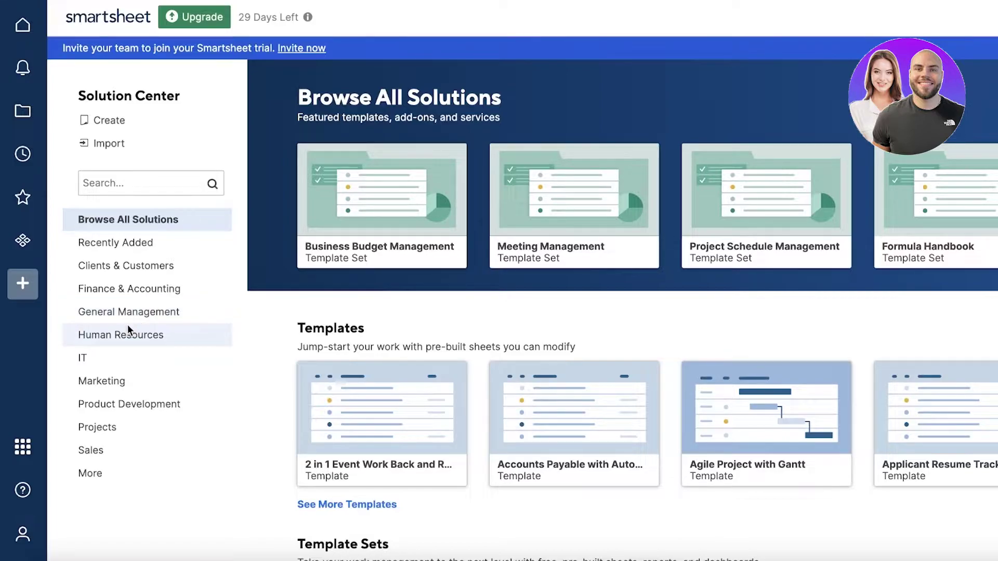
Step: Scroll the Solution Center and filter it to the General Management category
scroll(126, 324, down, 2)
scroll(126, 323, up, 1)
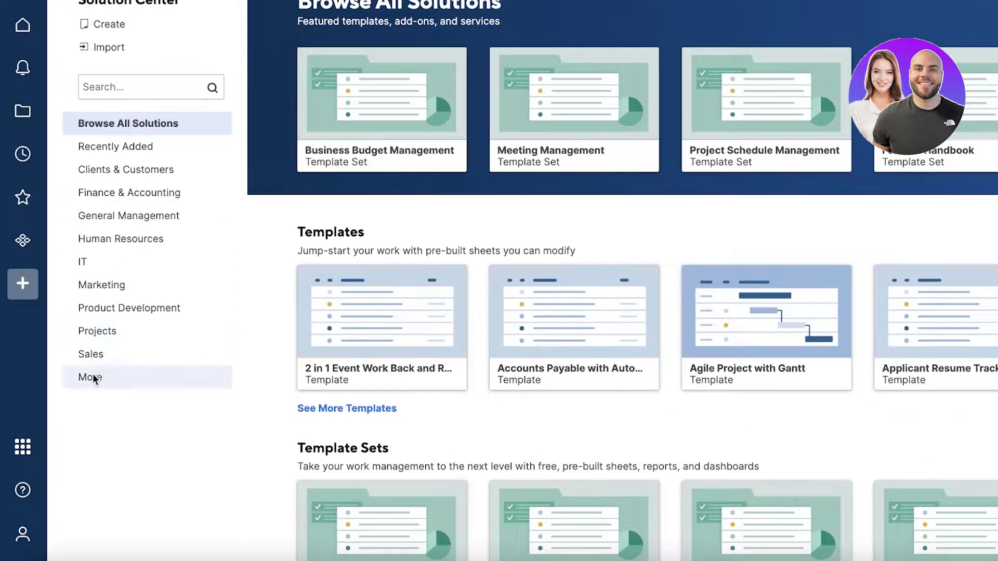
scroll(404, 192, up, 1)
scroll(403, 192, down, 6)
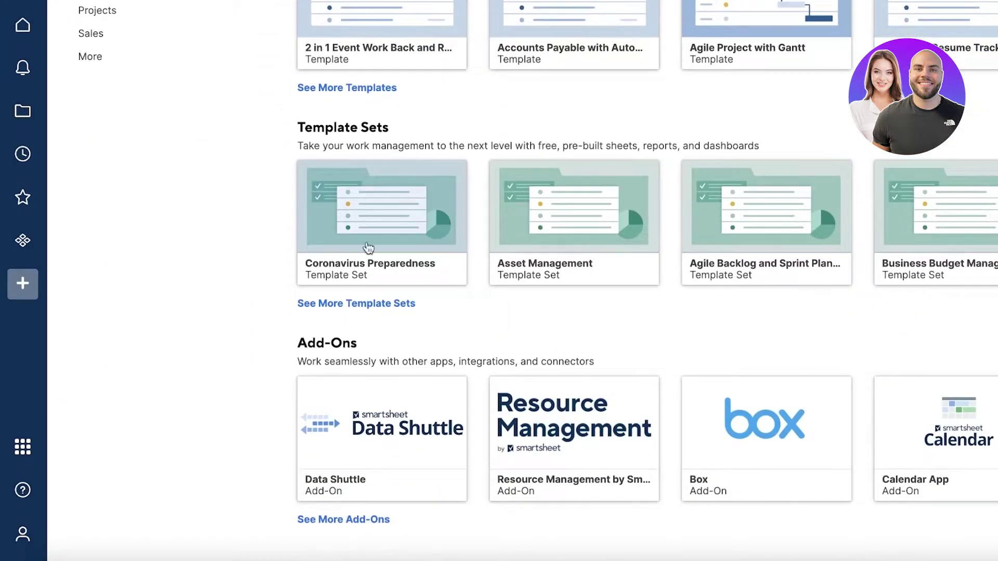
scroll(425, 350, up, 7)
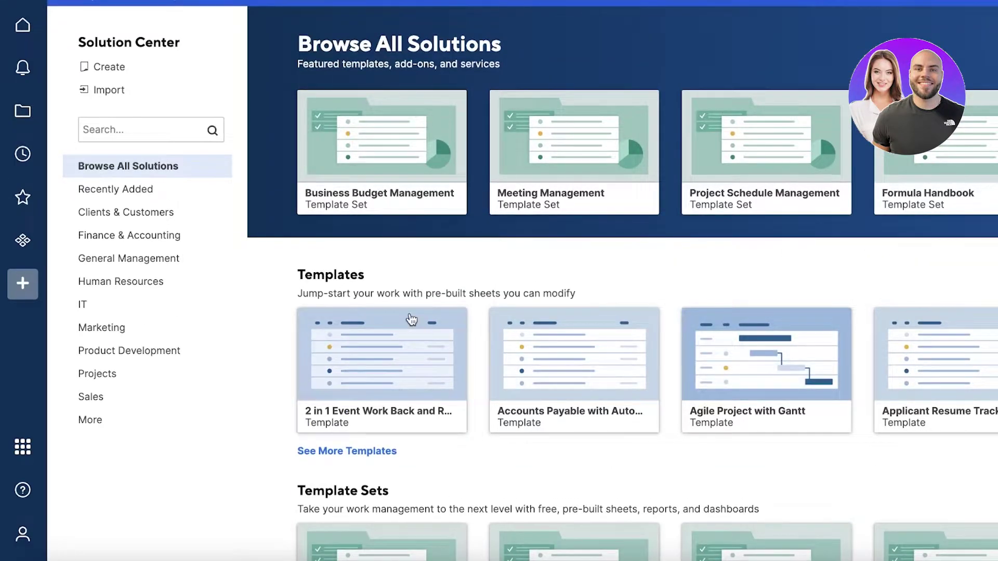
click(123, 259)
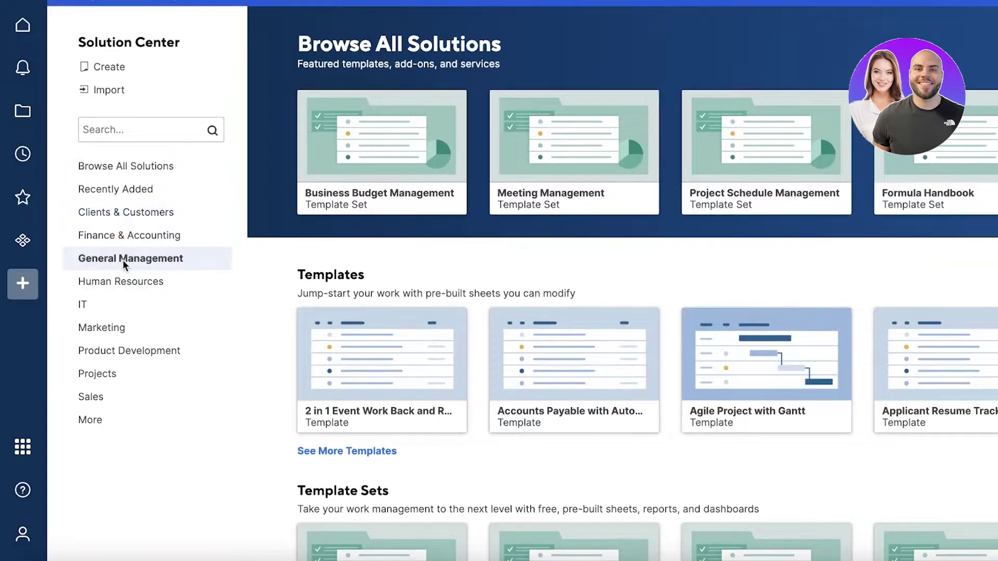
Step: Return to all solutions and pick the Agile Project with Gantt template card
scroll(289, 242, down, 7)
scroll(288, 241, up, 3)
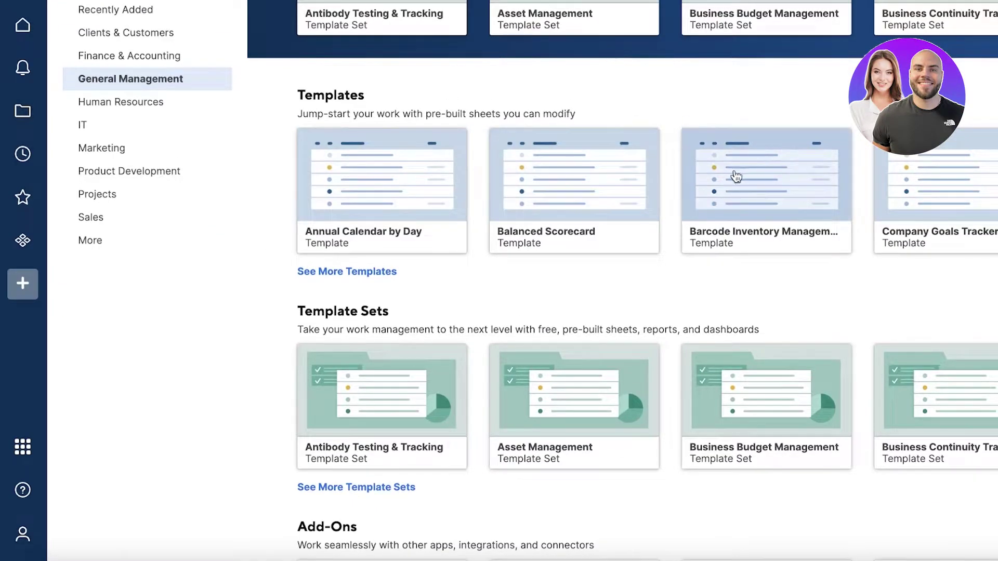
scroll(769, 281, down, 1)
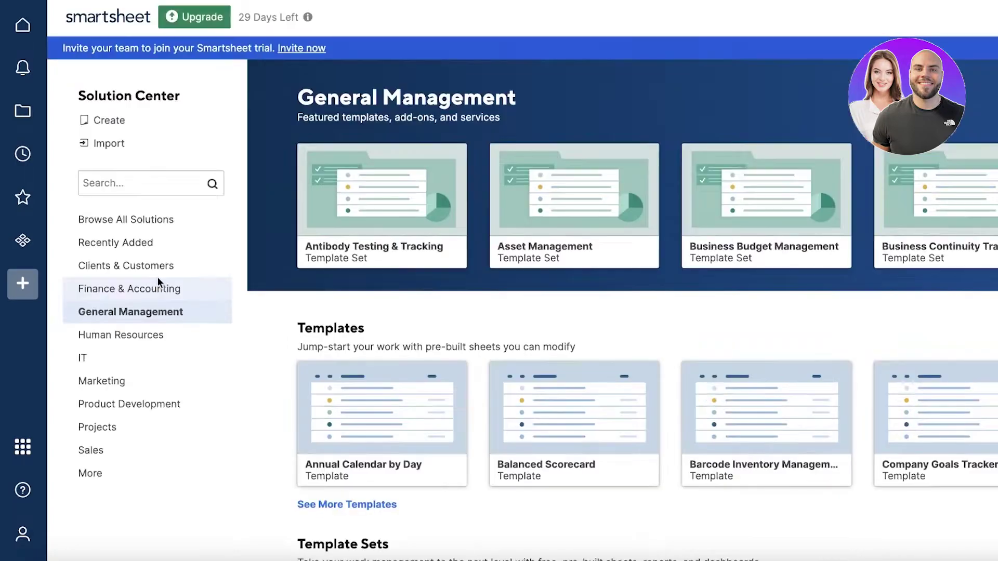
scroll(157, 276, up, 5)
click(141, 214)
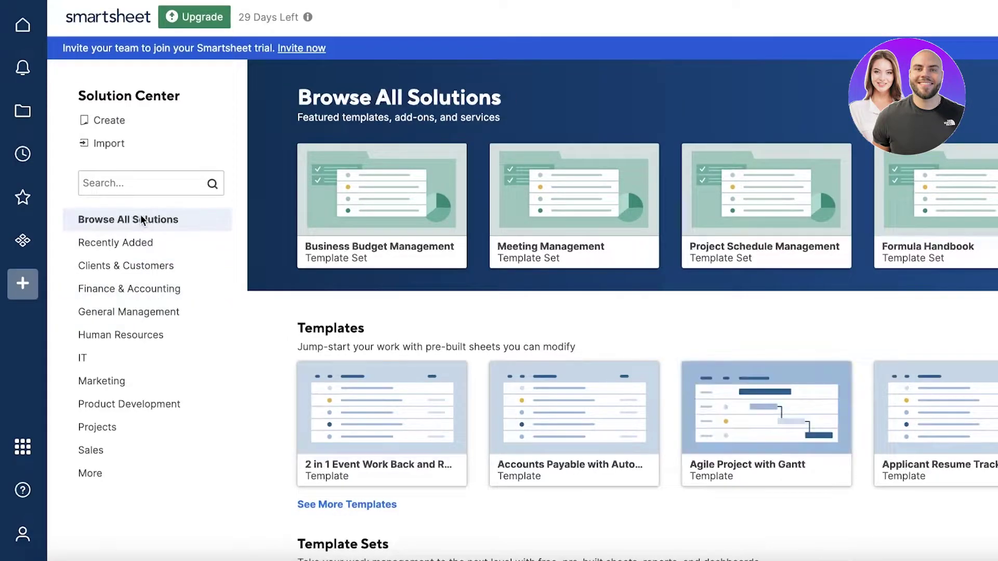
scroll(763, 295, down, 5)
click(746, 187)
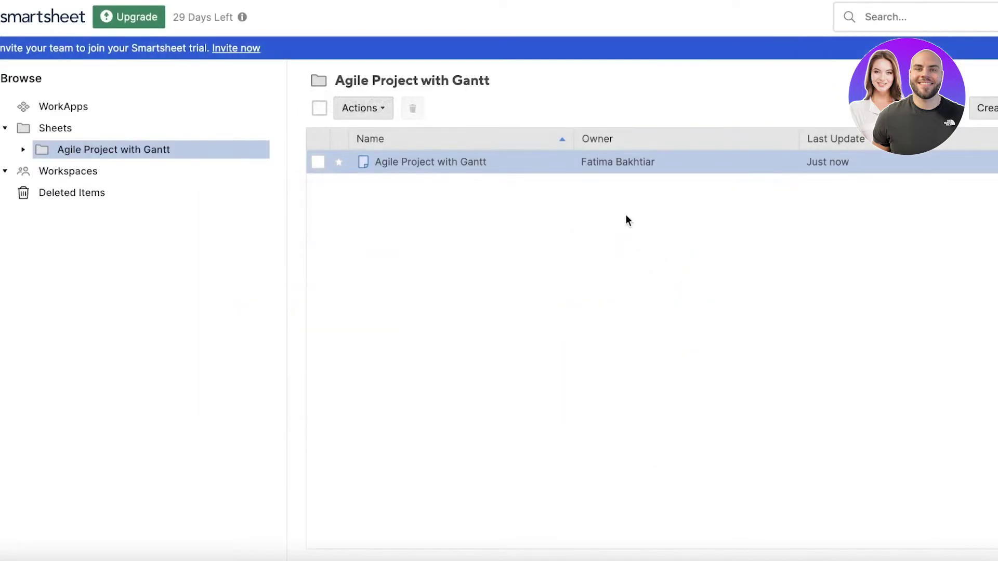
Step: Open the new Agile Project with Gantt sheet and dismiss the tab announcement and task tip
click(404, 162)
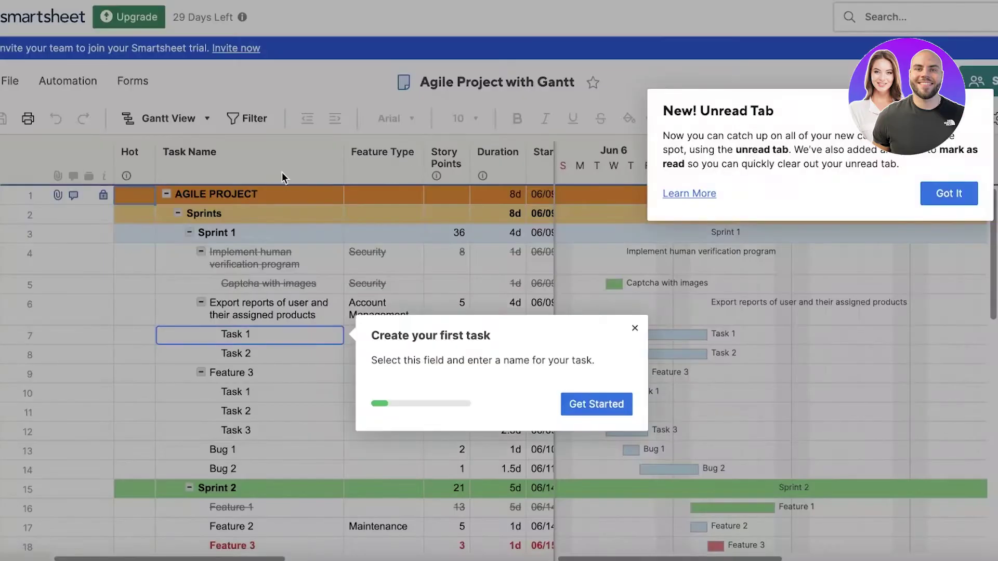
click(971, 196)
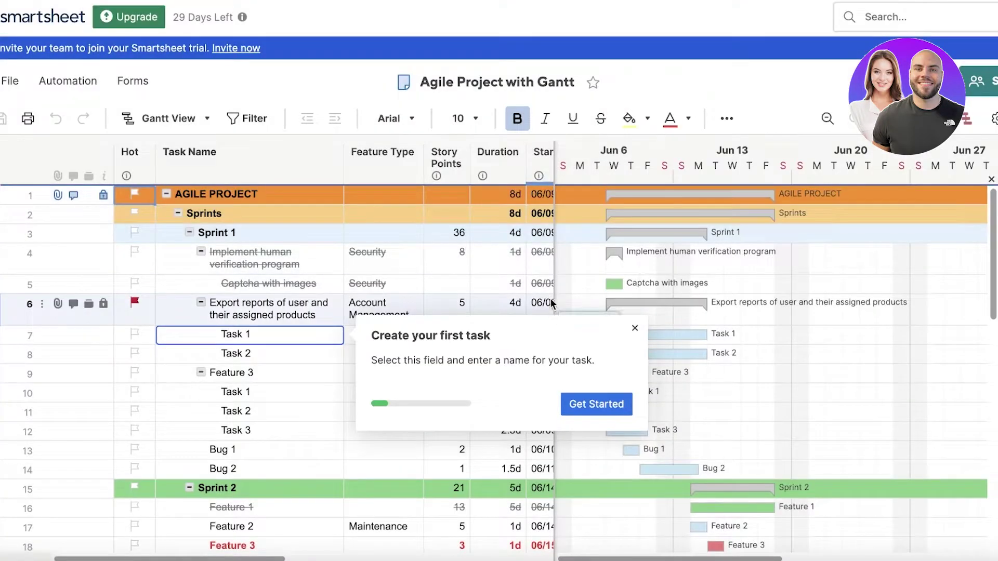
click(634, 331)
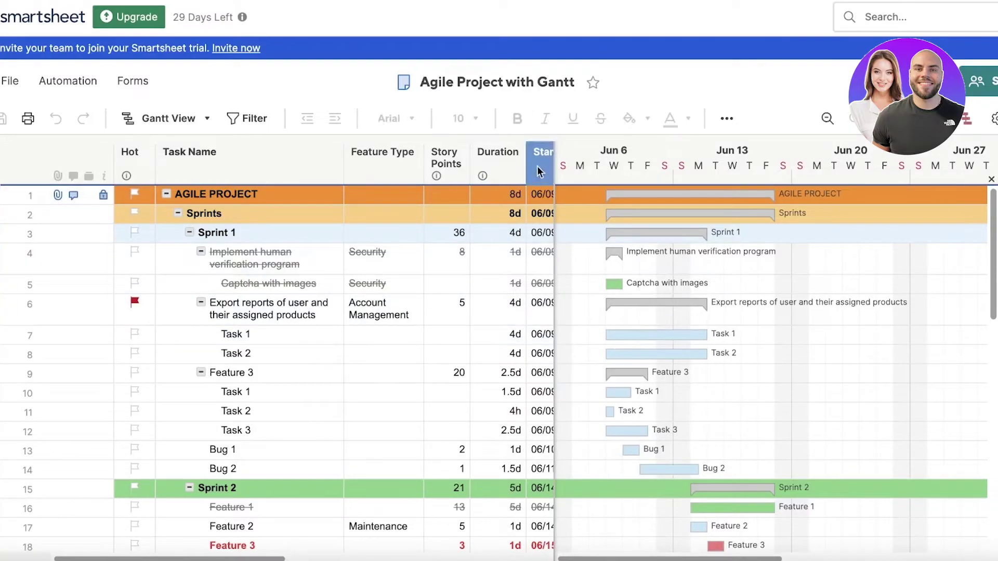
Step: Widen the grid to show all task columns through Notes and review the Sprint rows
drag(555, 151, 921, 150)
scroll(597, 412, down, 10)
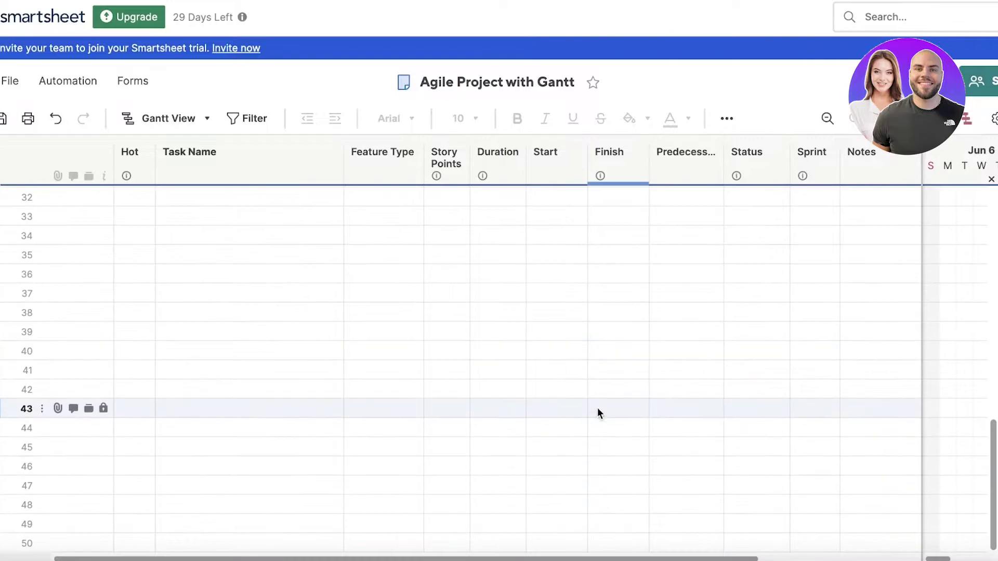
scroll(575, 443, up, 10)
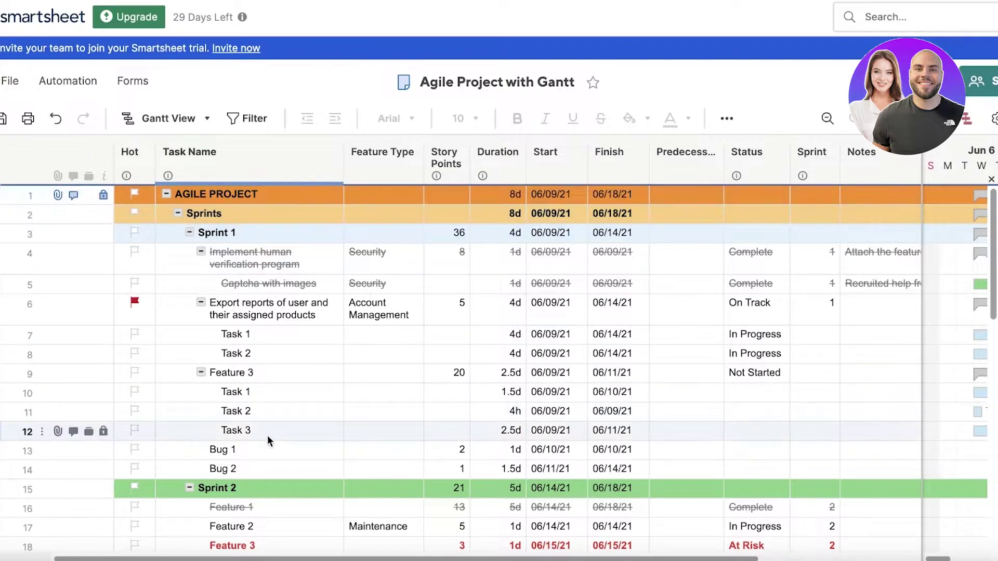
scroll(290, 464, down, 5)
scroll(289, 460, up, 3)
scroll(289, 460, up, 3)
scroll(322, 371, down, 5)
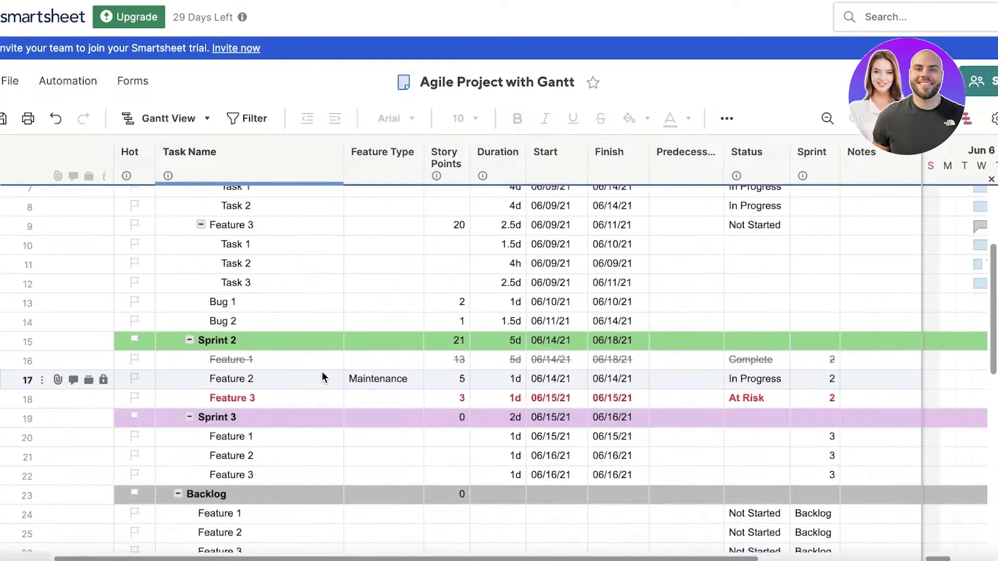
click(644, 249)
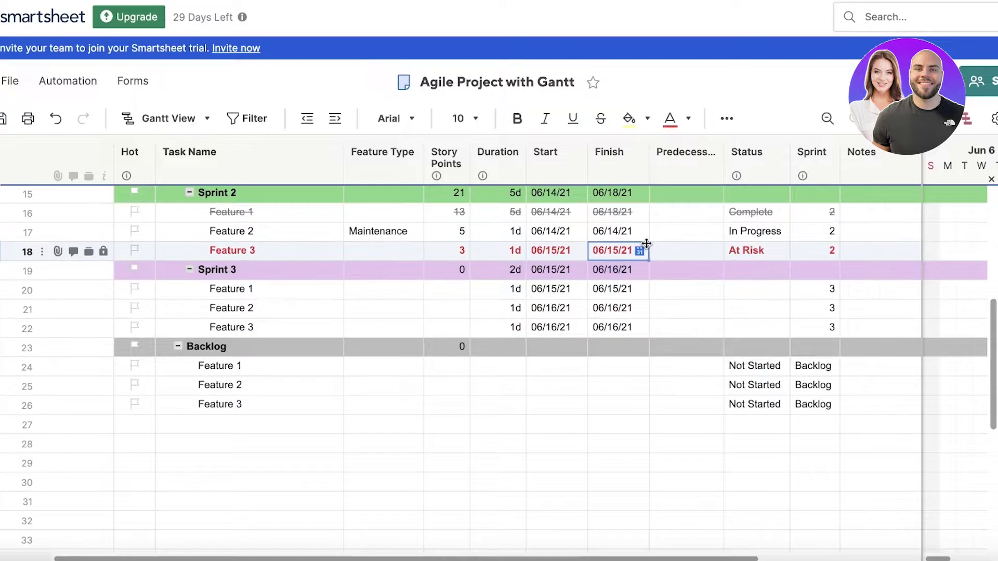
scroll(646, 283, up, 5)
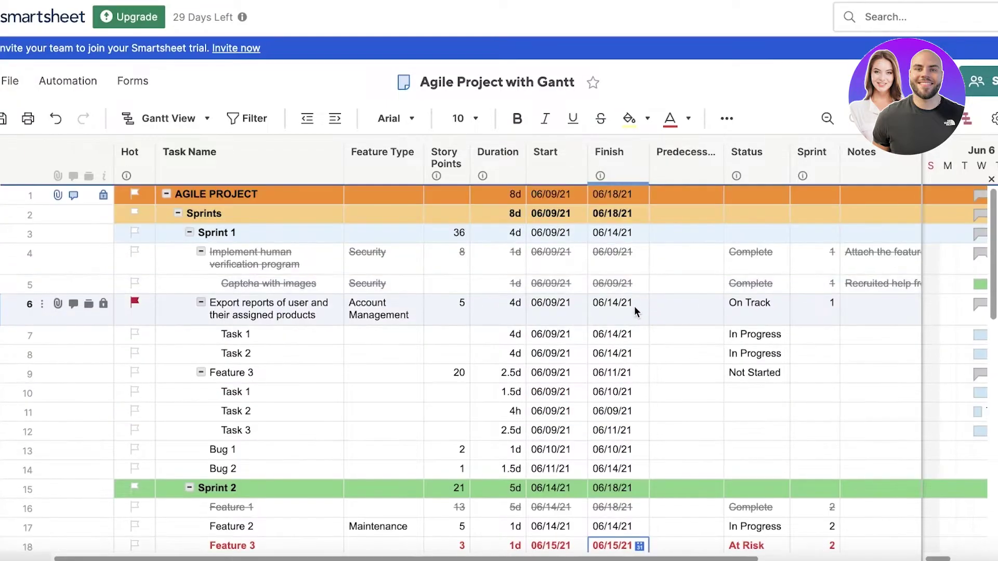
mouse_move(924, 155)
mouse_down()
mouse_move(721, 156)
mouse_move(910, 156)
mouse_up()
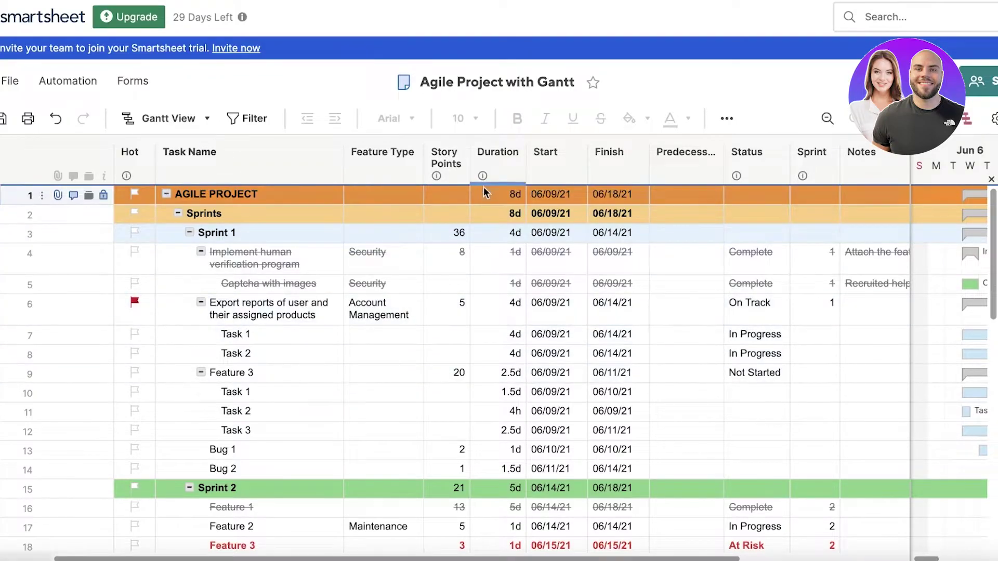
Step: Inspect row 6's Duration and Start cells, Start column options, and the empty rows below
click(475, 306)
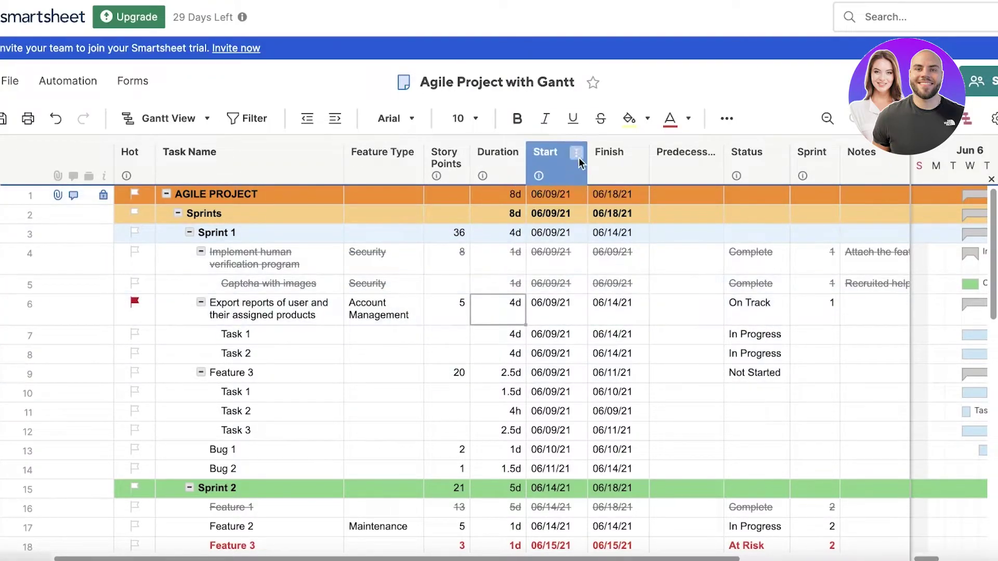
click(576, 152)
click(572, 310)
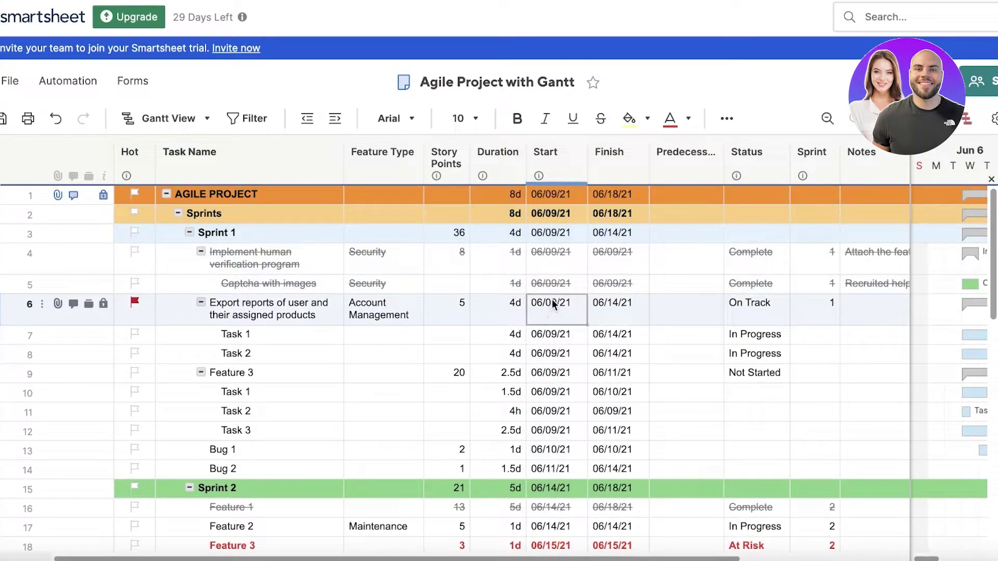
scroll(587, 310, down, 5)
key(Right)
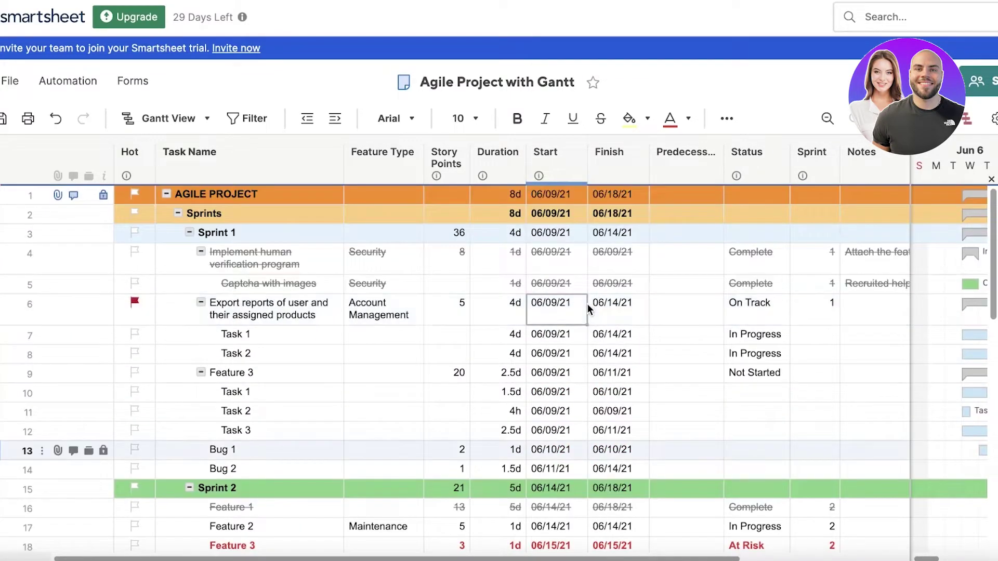
key(ctrl+Down)
scroll(587, 303, up, 10)
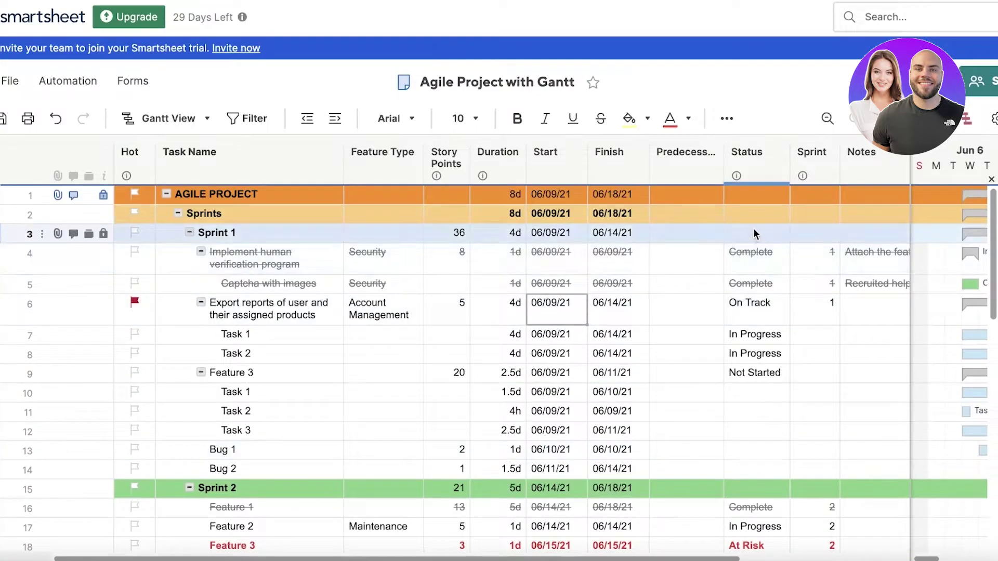
scroll(504, 266, down, 2)
scroll(504, 266, up, 2)
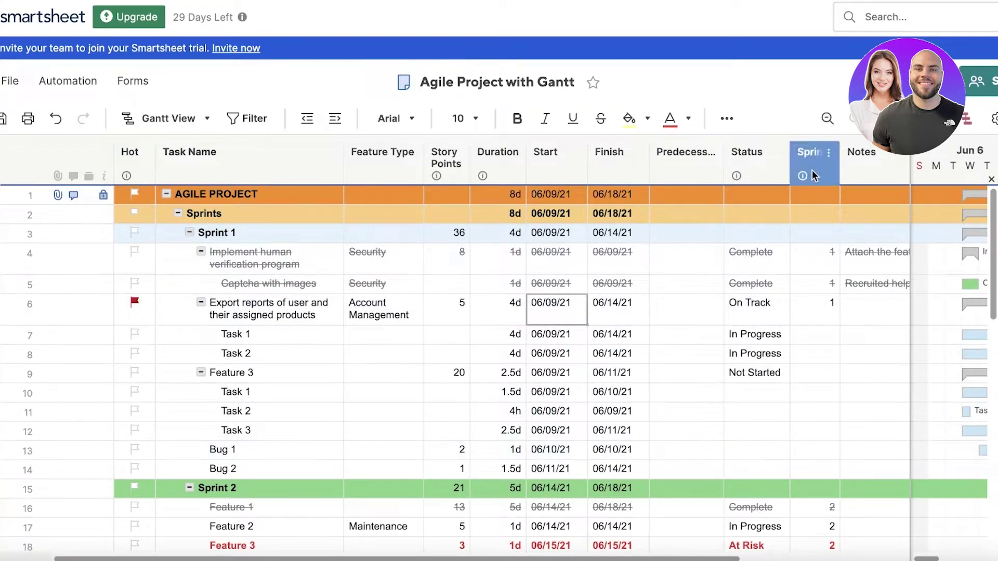
Step: Move the grid/Gantt divider left so the timeline's task bars fill the right half
drag(913, 157, 651, 157)
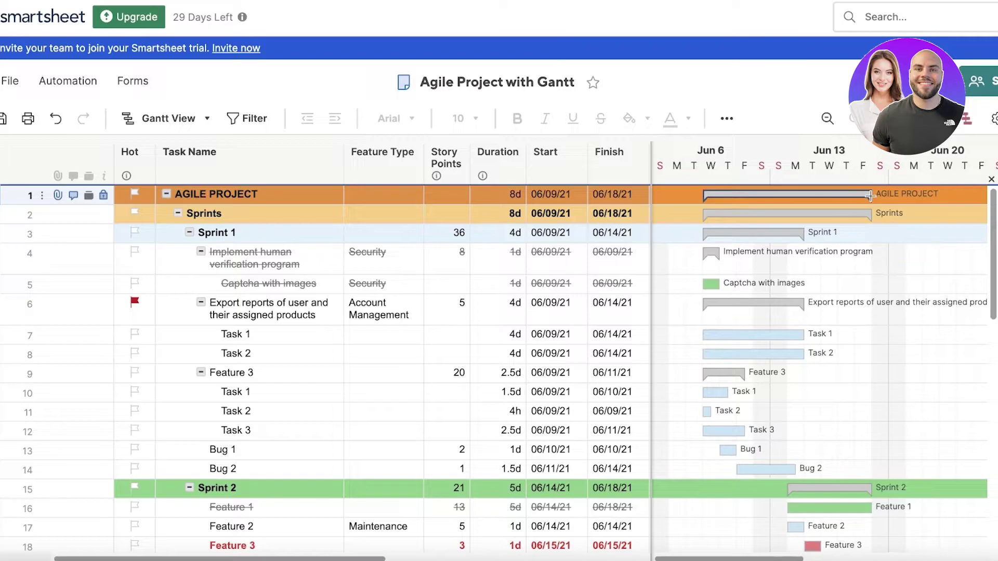
scroll(860, 296, down, 10)
scroll(832, 405, up, 10)
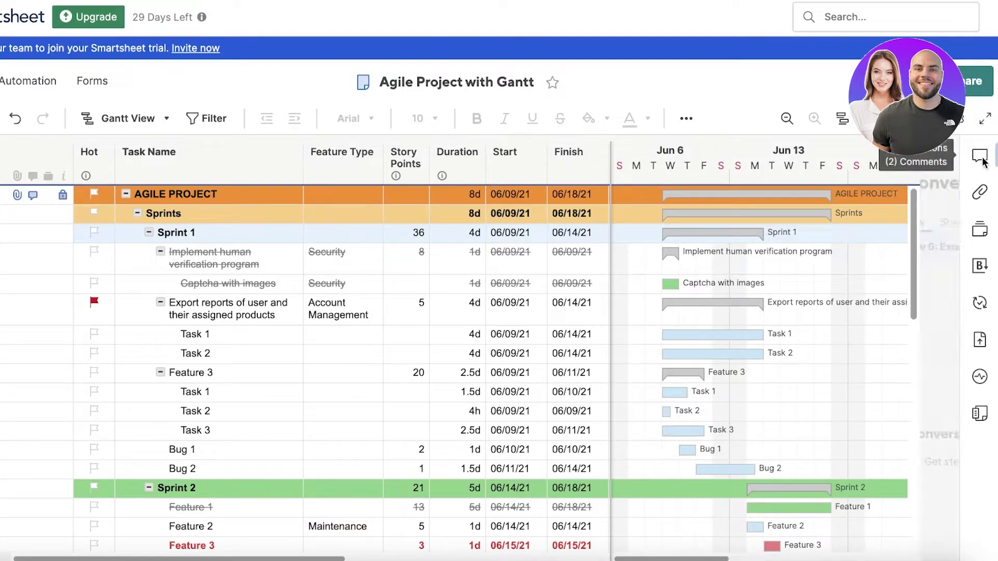
Step: View row 6's comments and the sheet's attachments in the right sidebar
click(981, 158)
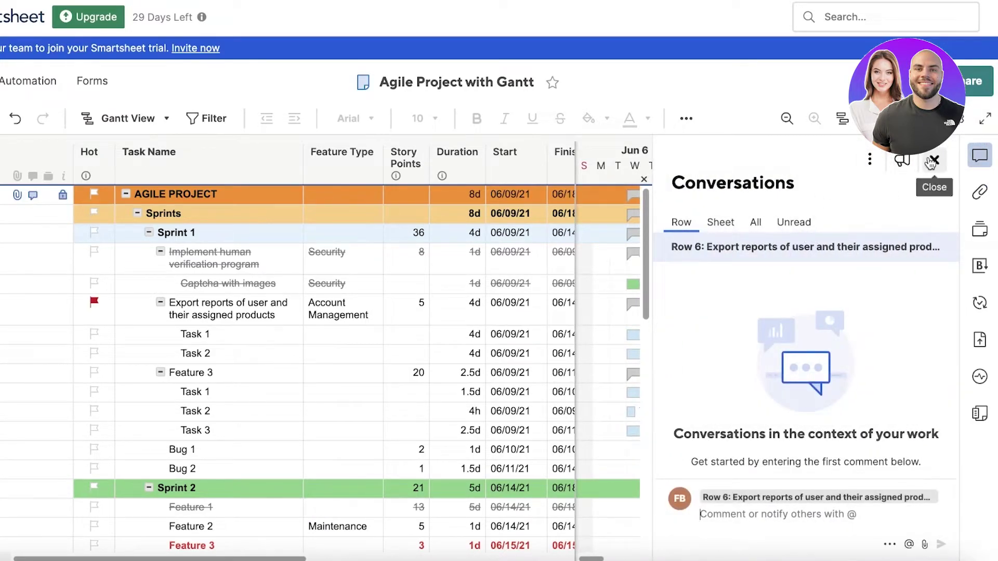
click(934, 161)
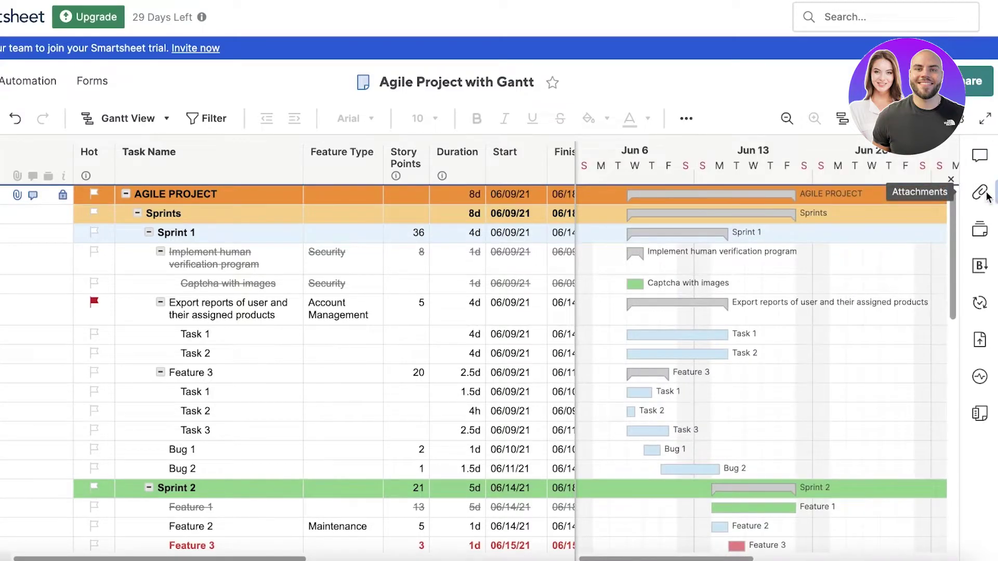
click(986, 194)
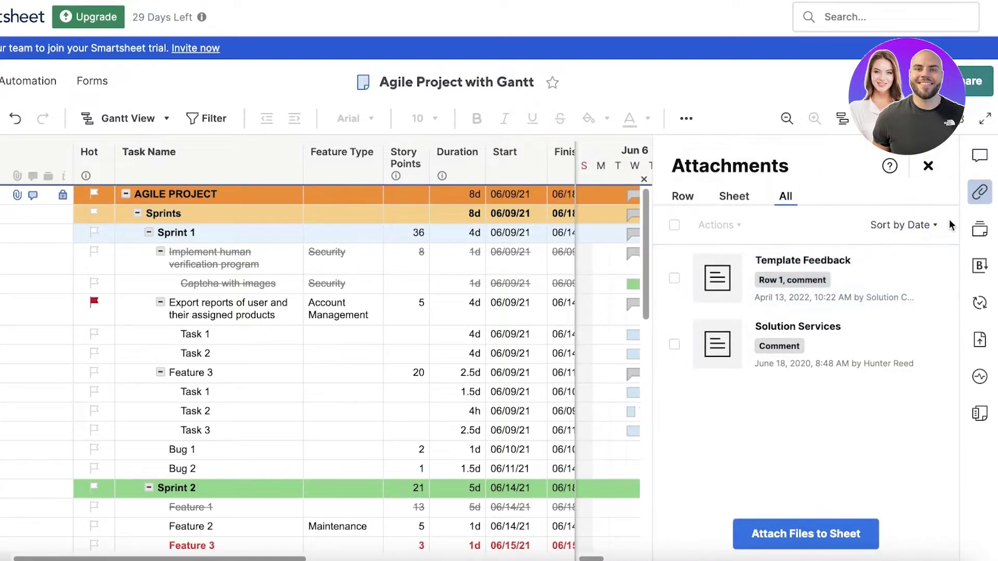
click(939, 166)
Step: Create an empty proof for row 6 and leave the upload viewer
click(979, 227)
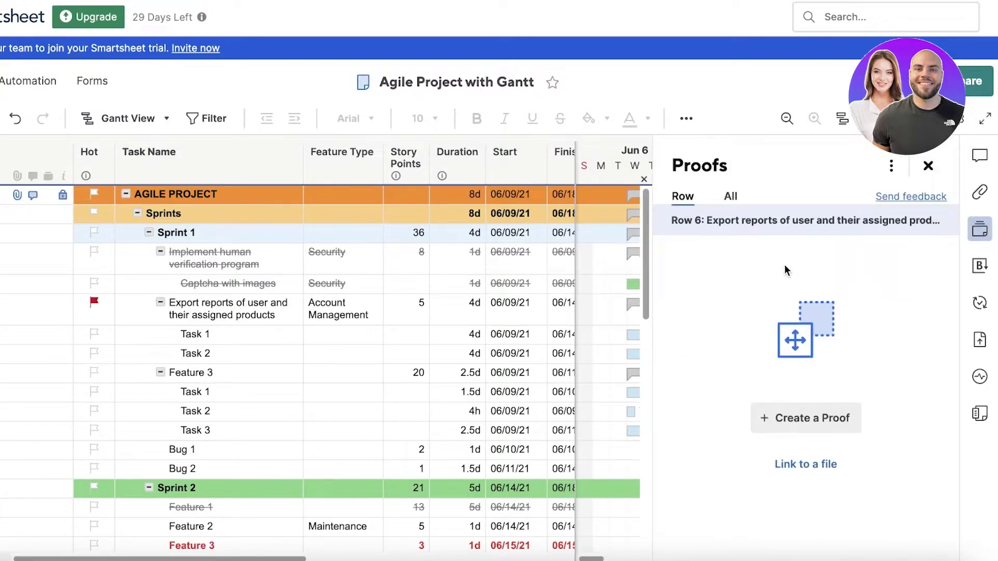
click(809, 417)
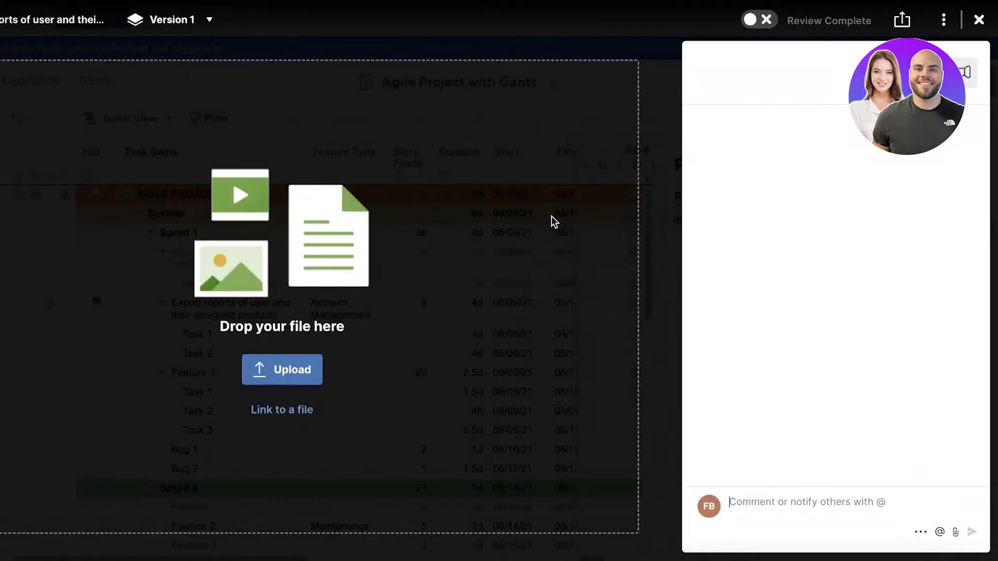
key(Escape)
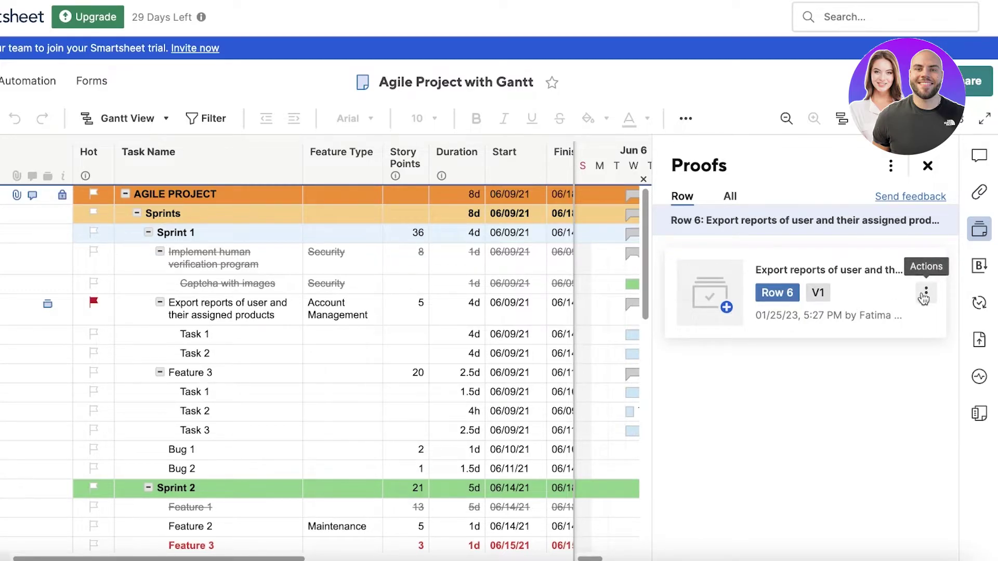
Step: Bring up the Brandfolder panel, then check Update Requests and Publish options
click(983, 268)
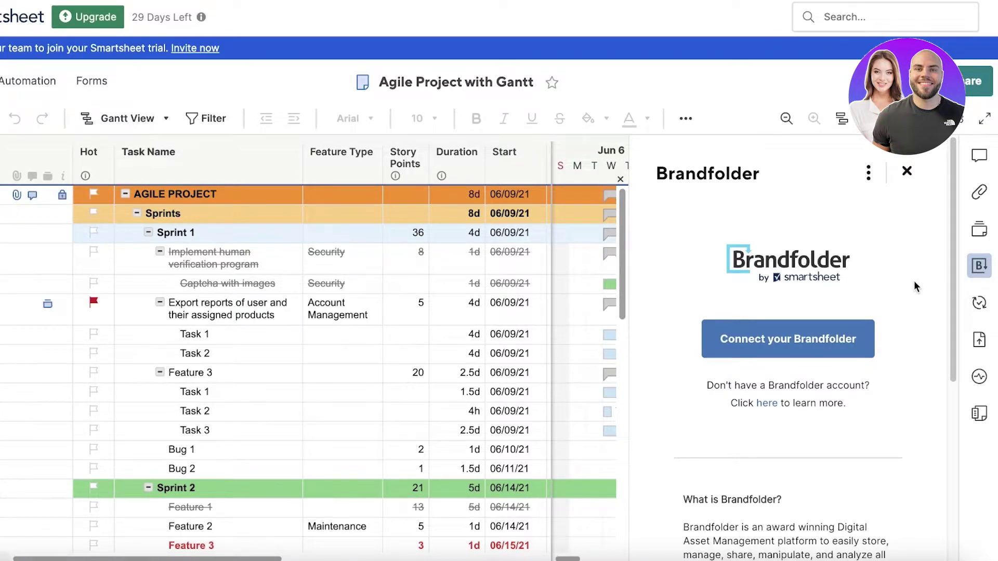
scroll(899, 343, down, 1)
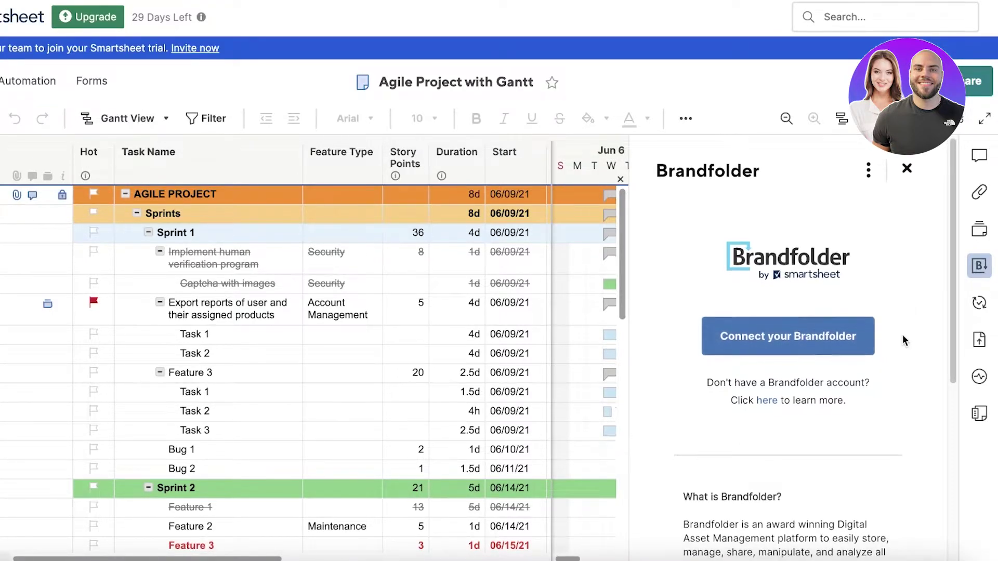
scroll(920, 343, up, 1)
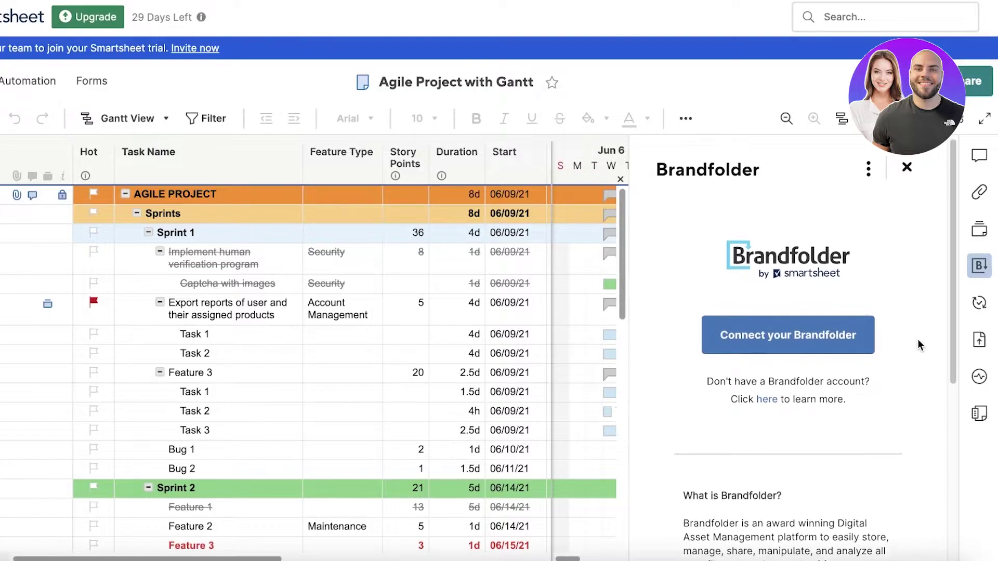
click(980, 304)
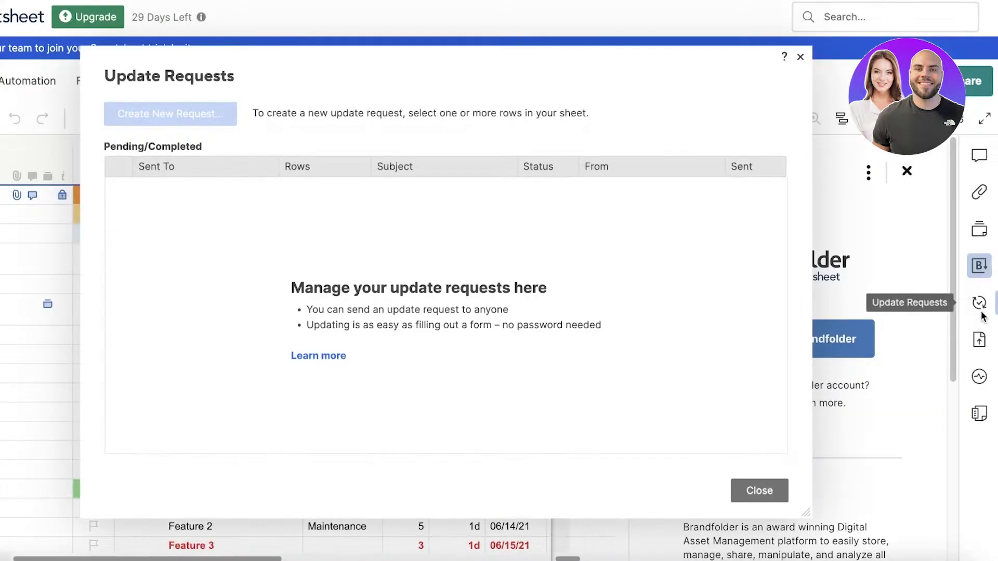
click(802, 56)
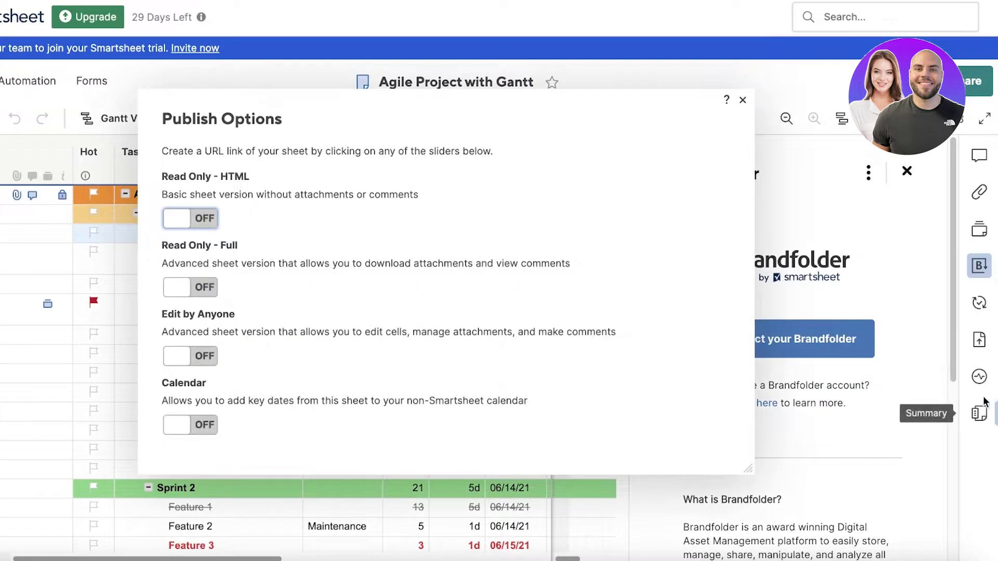
click(742, 100)
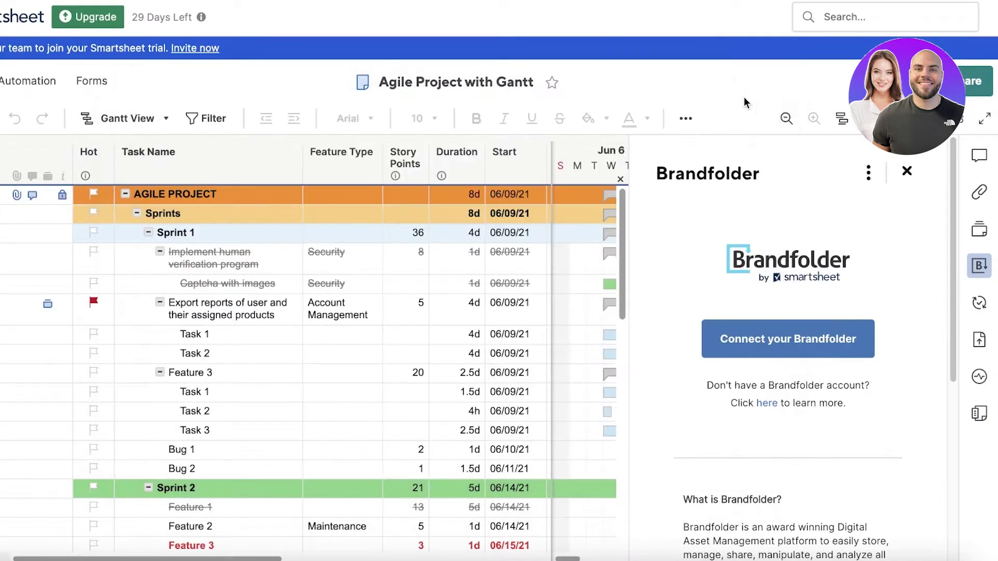
Step: Close Brandfolder and leave the Agile Project sheet for Browse without saving changes
click(904, 173)
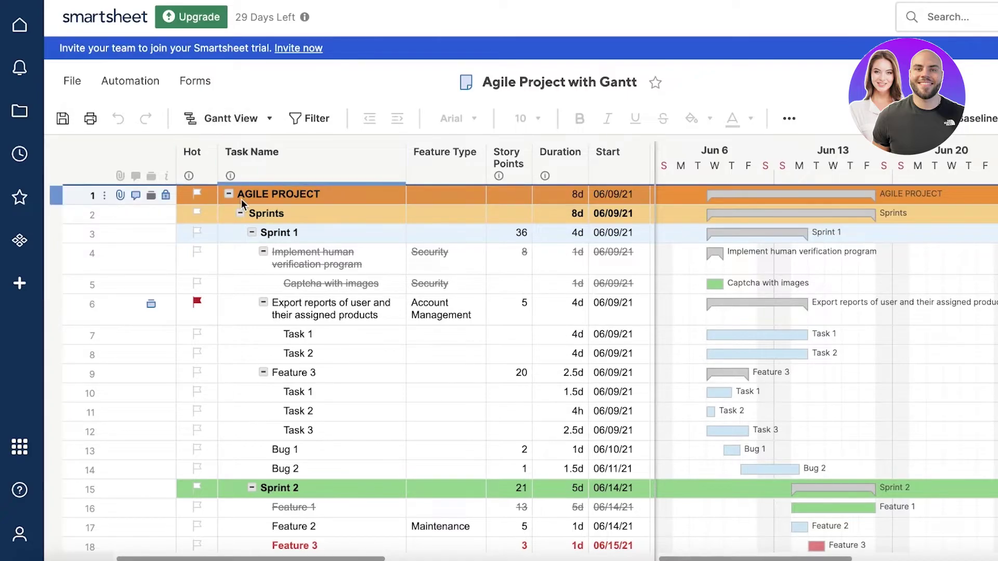
scroll(234, 353, down, 5)
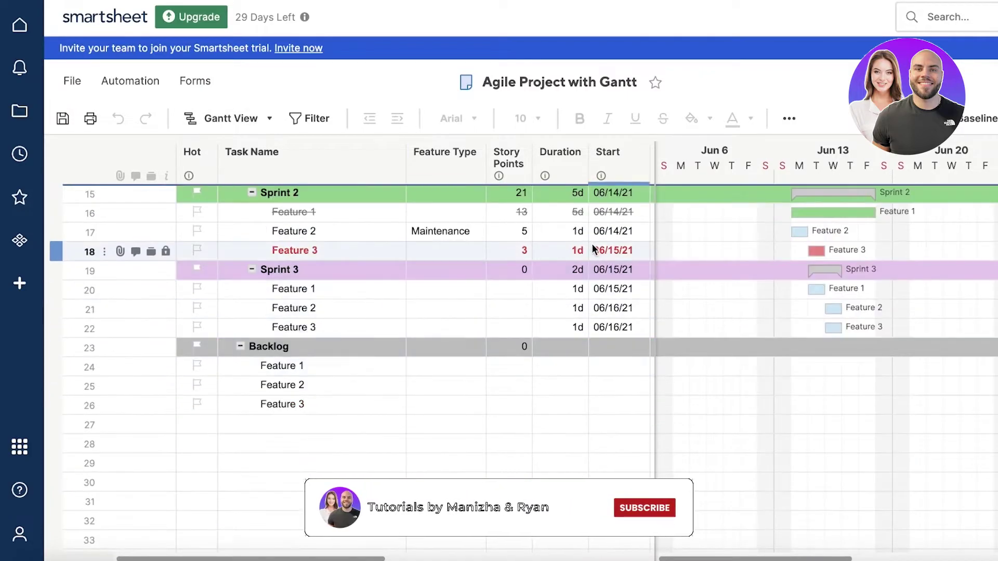
scroll(499, 246, up, 5)
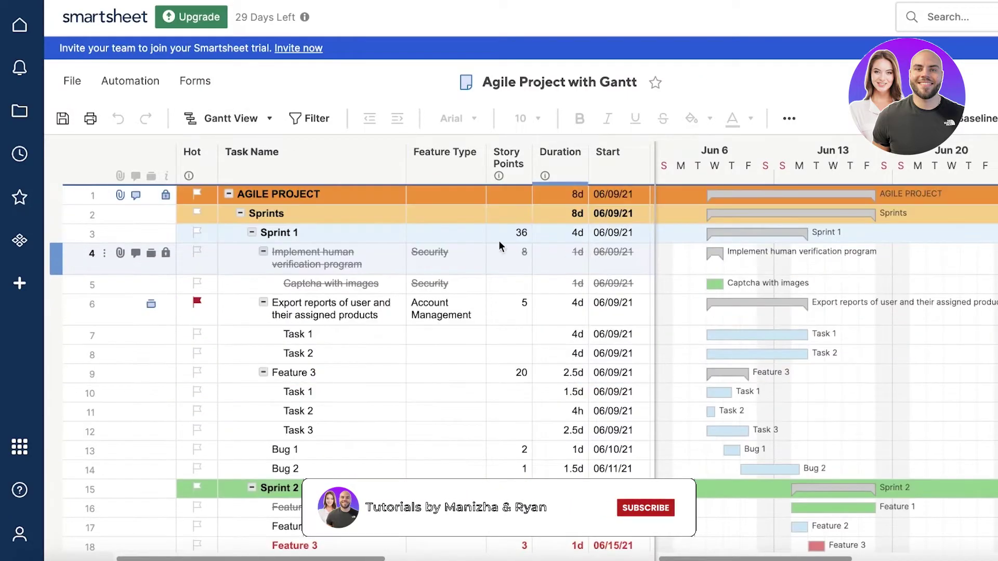
click(14, 122)
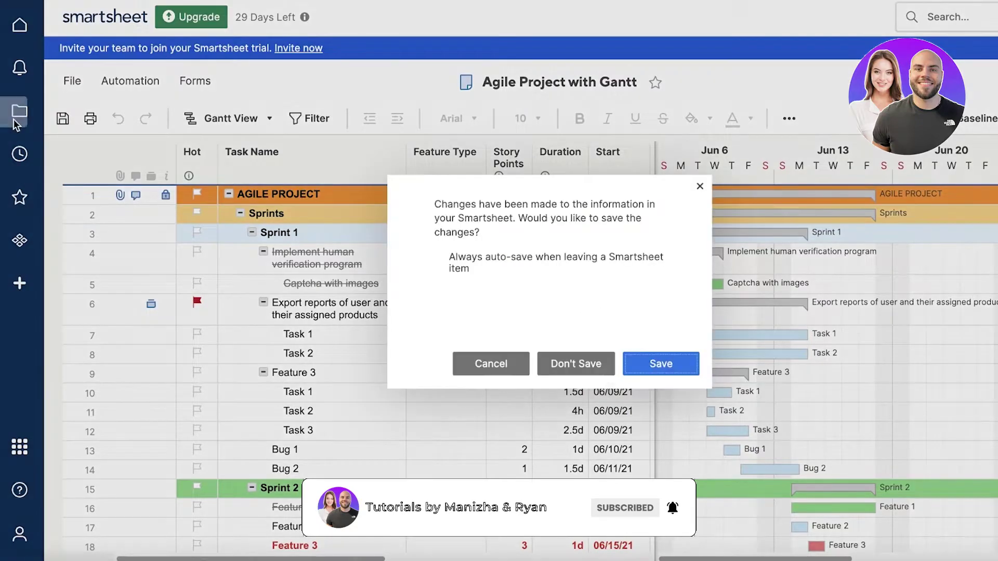
click(575, 364)
Step: In the Sheets folder, create a new Project sheet named 'Sales Project'
click(139, 129)
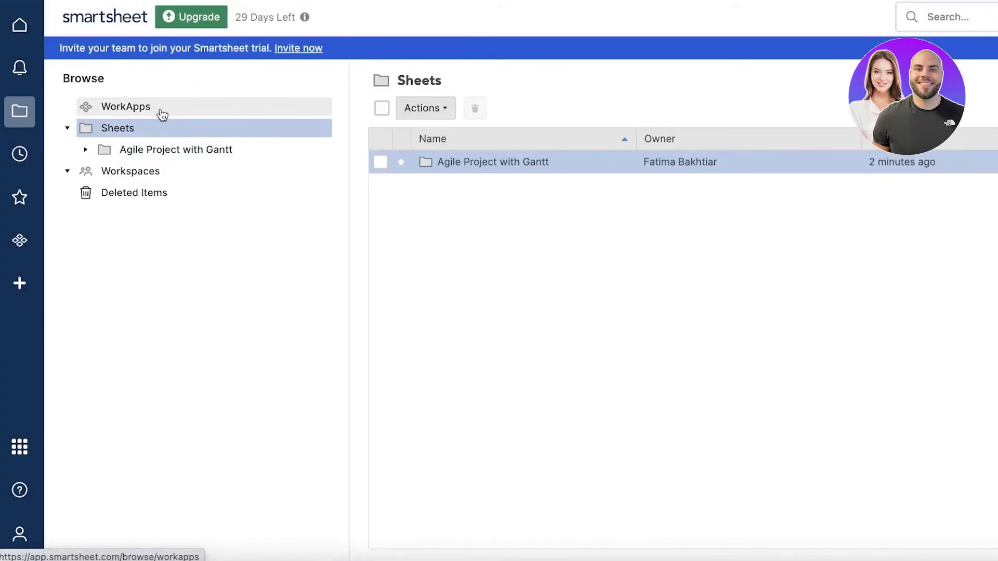
click(160, 107)
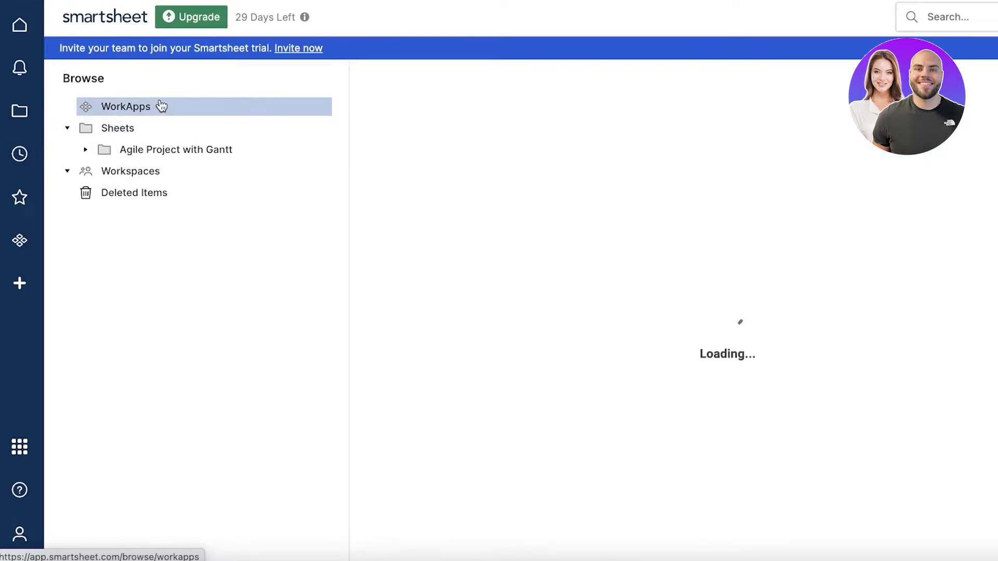
click(145, 129)
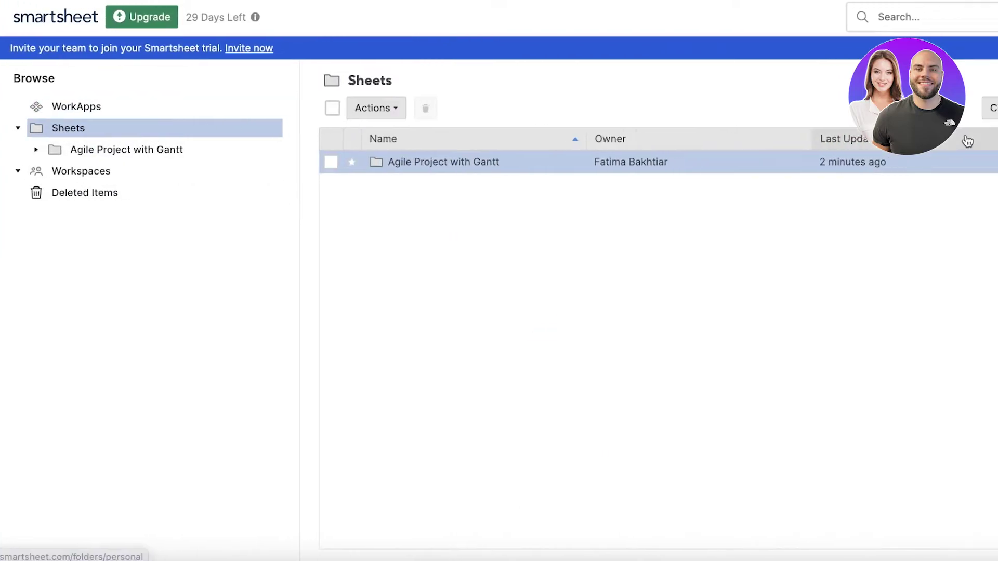
click(990, 108)
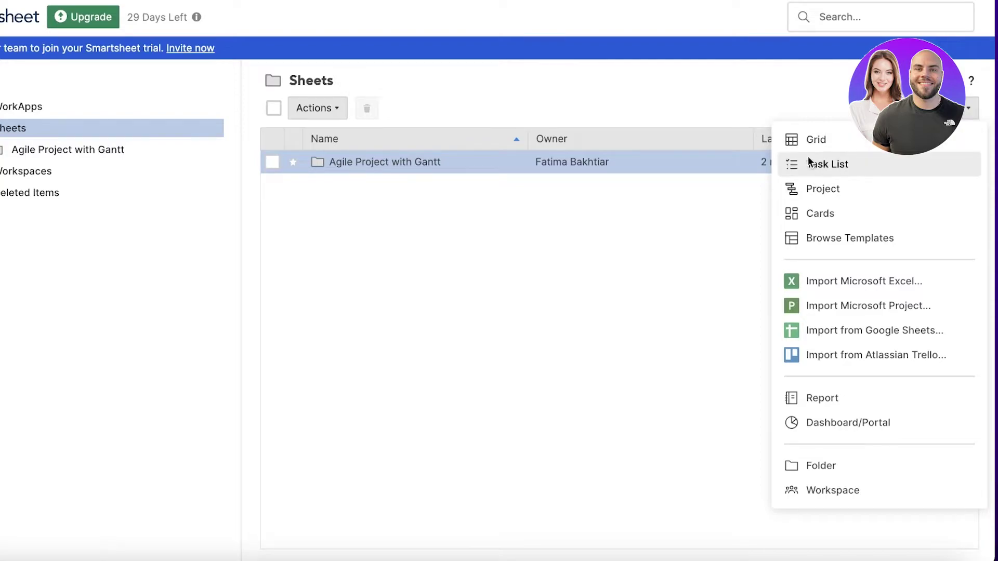
click(816, 188)
key(BackSpace)
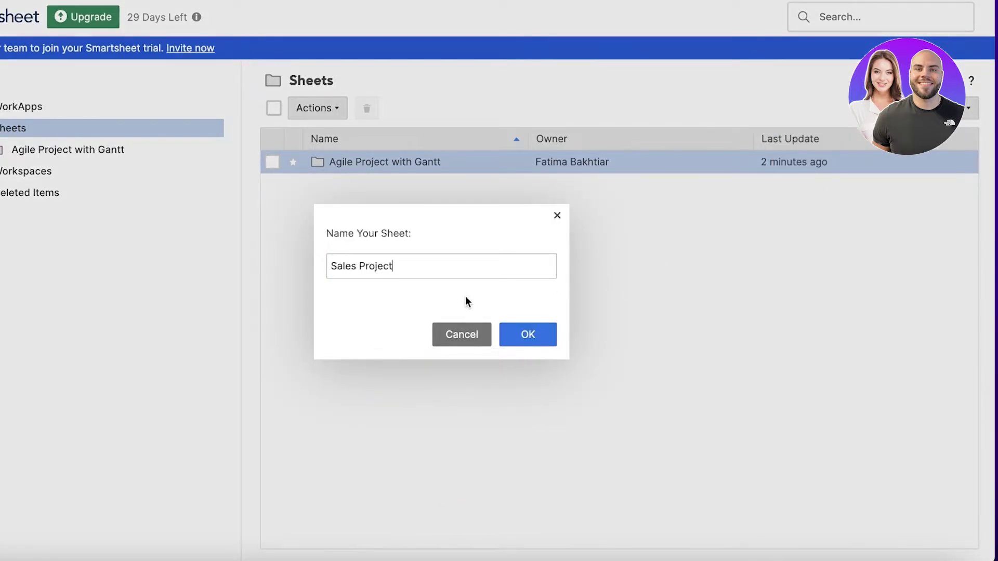
click(541, 333)
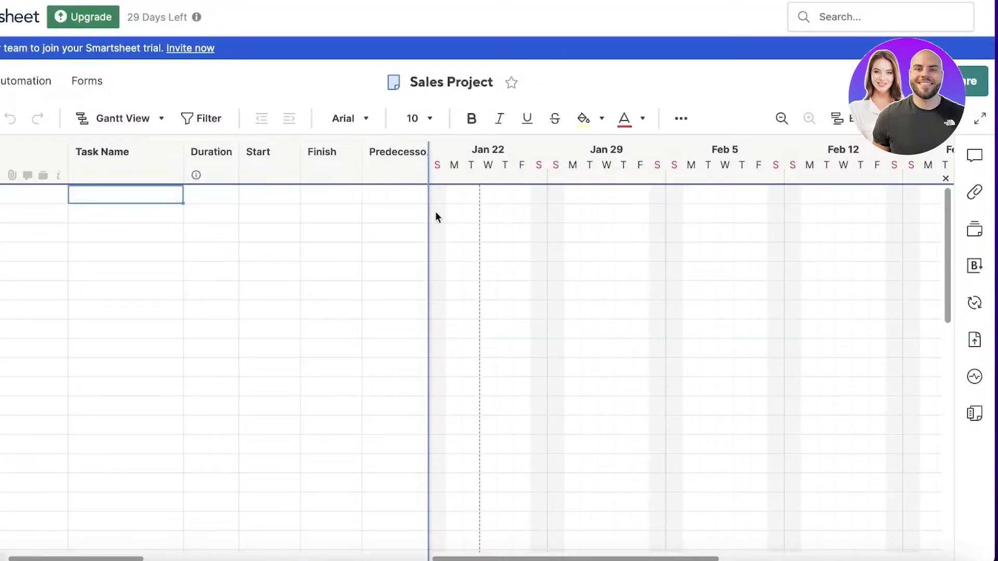
Step: Reveal Assigned To, % Complete and Status, then try Delete Column on Predecessors
drag(428, 138, 705, 142)
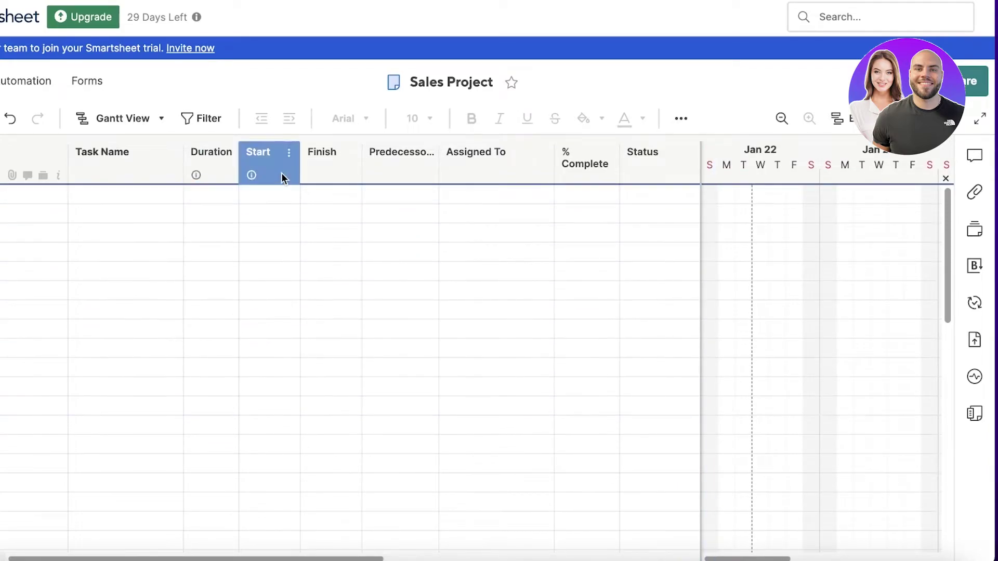
click(409, 150)
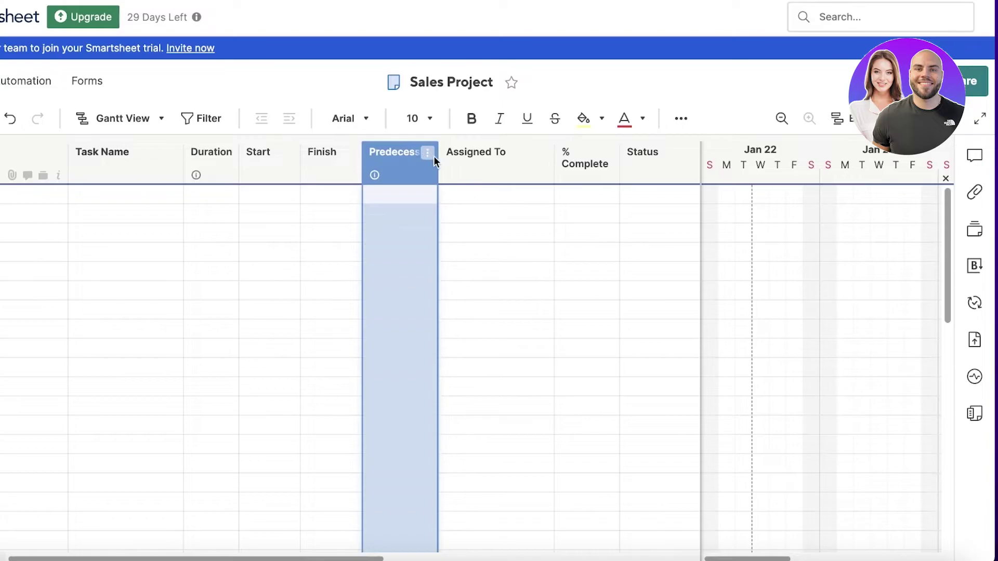
click(427, 152)
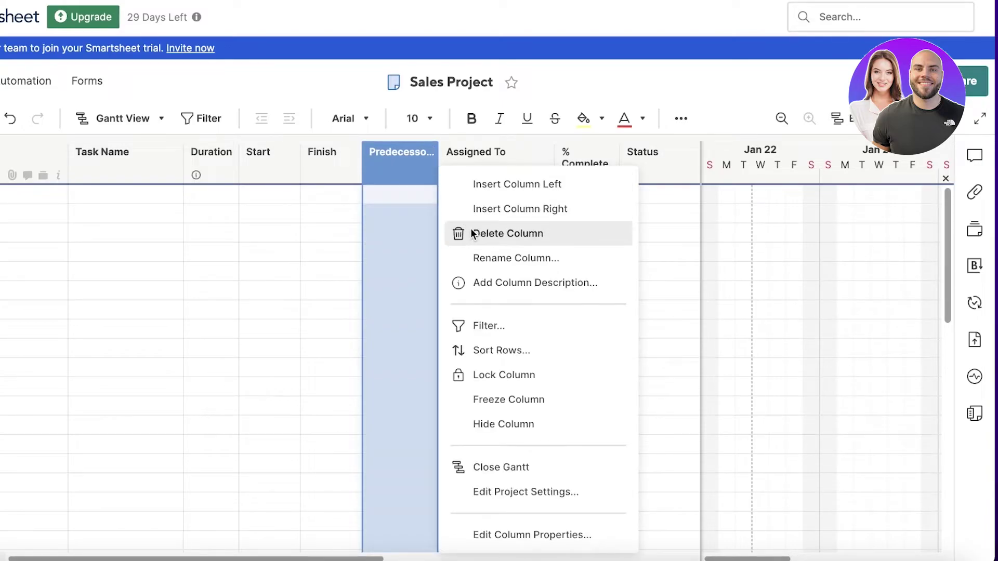
click(408, 148)
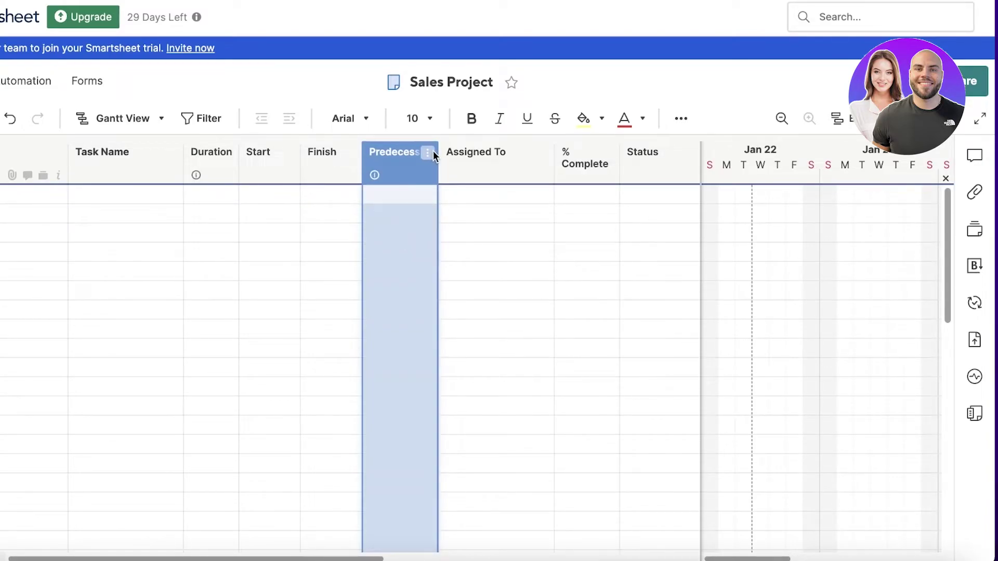
click(431, 152)
click(470, 226)
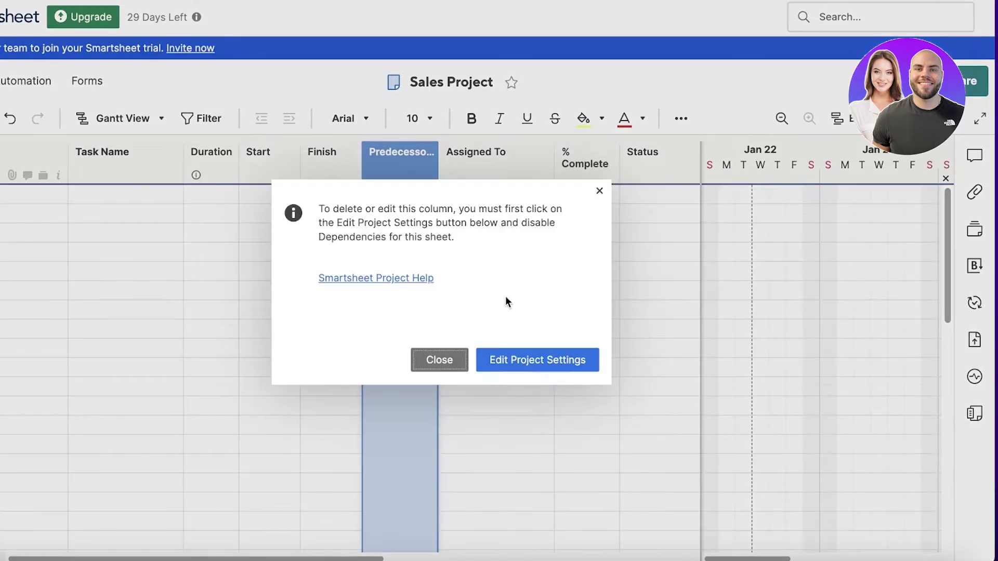
Step: Check project settings and try renaming Predecessors, then view predecessor column choices
click(555, 358)
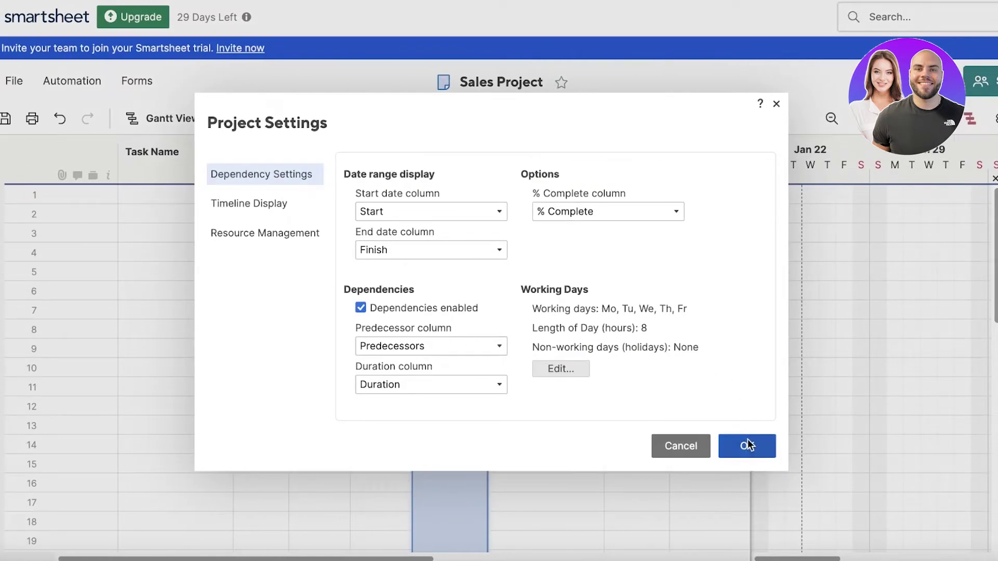
click(747, 444)
click(473, 153)
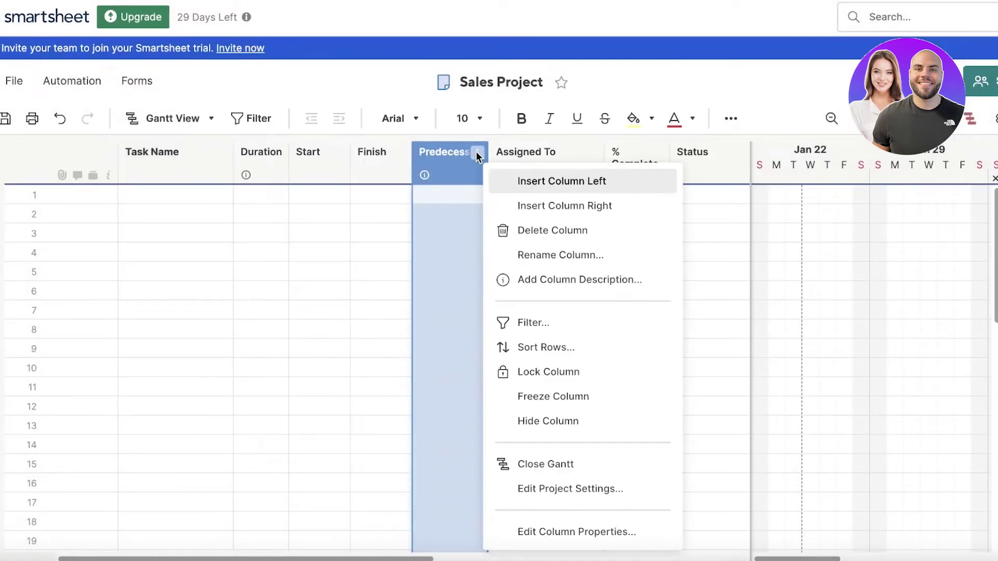
click(546, 254)
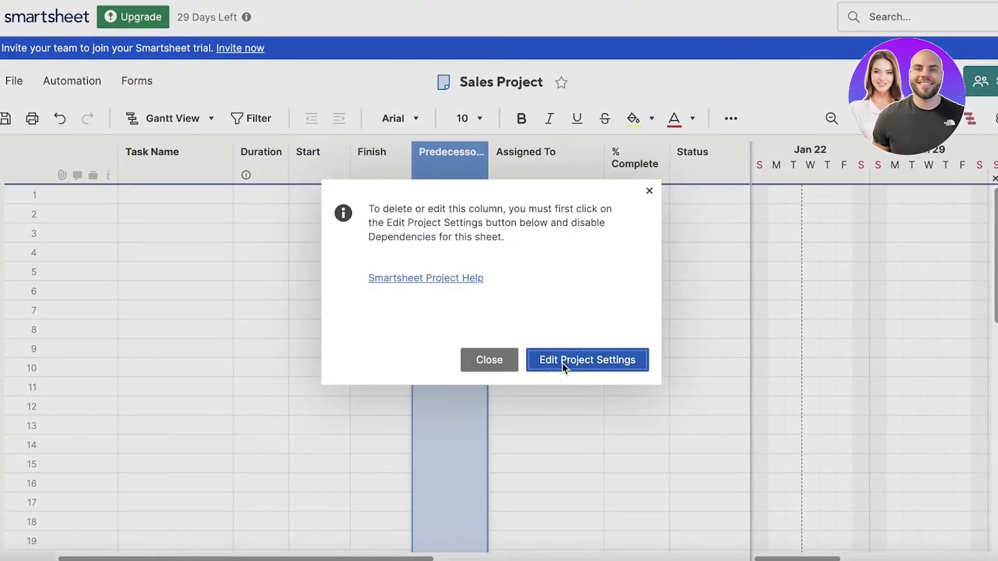
click(562, 363)
click(447, 347)
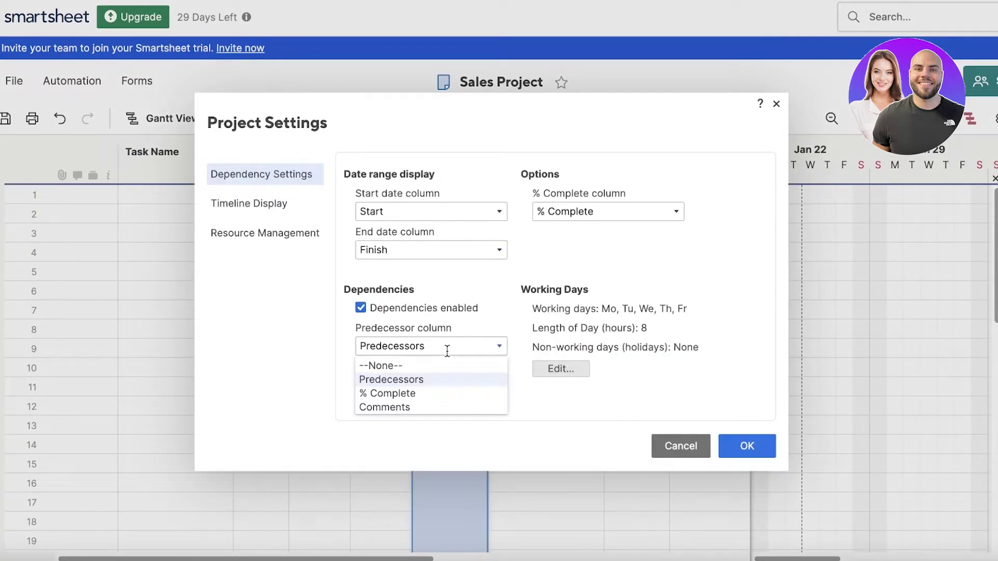
click(440, 309)
Step: Toggle dependencies and try % Complete, then Comments, as the predecessor column
click(413, 309)
click(414, 308)
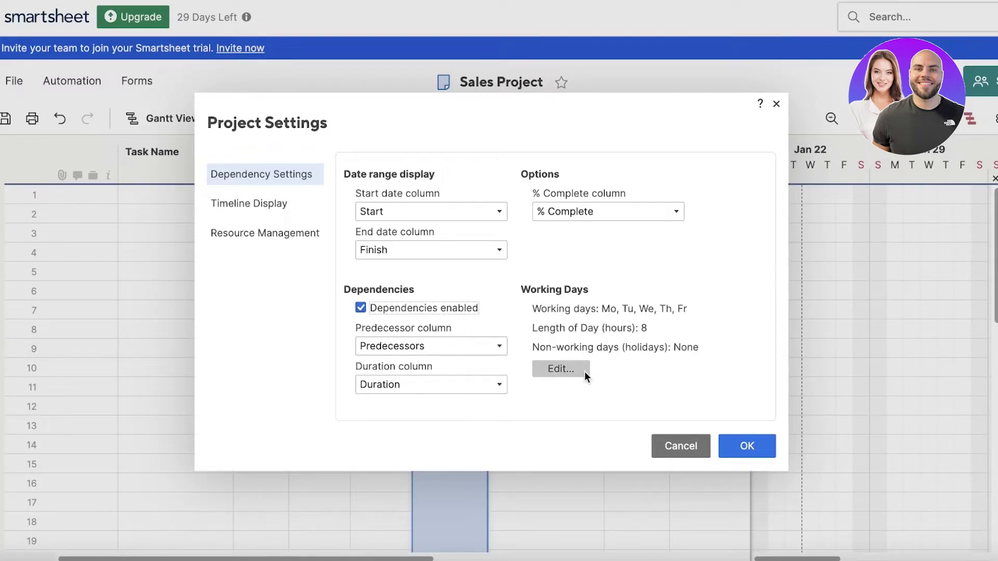
click(382, 349)
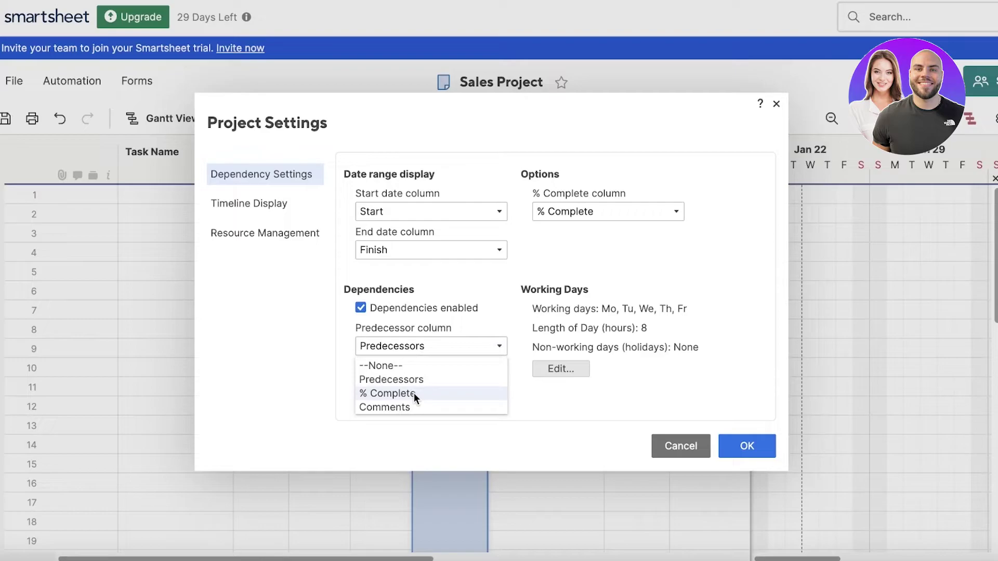
click(403, 394)
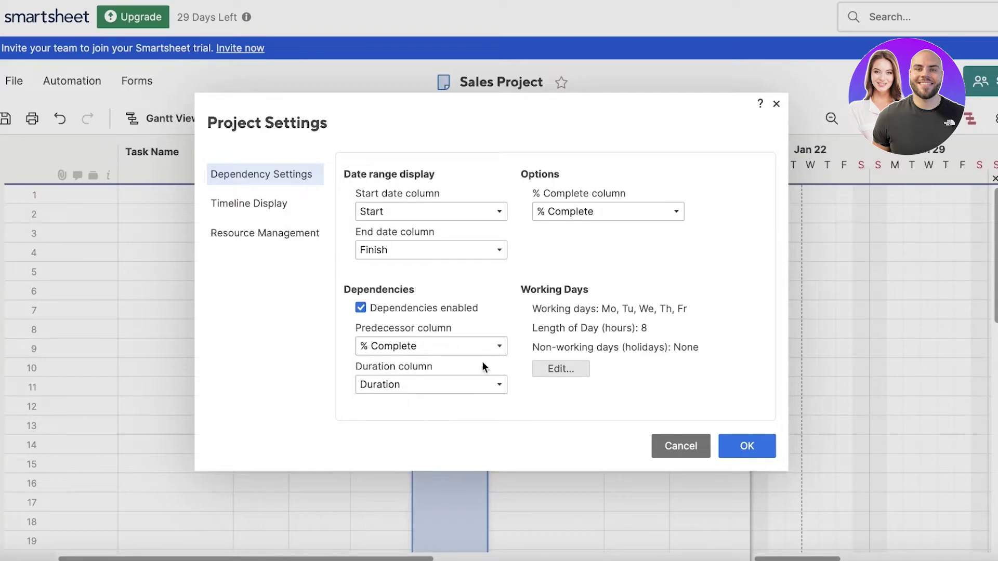
click(451, 346)
click(451, 346)
click(437, 346)
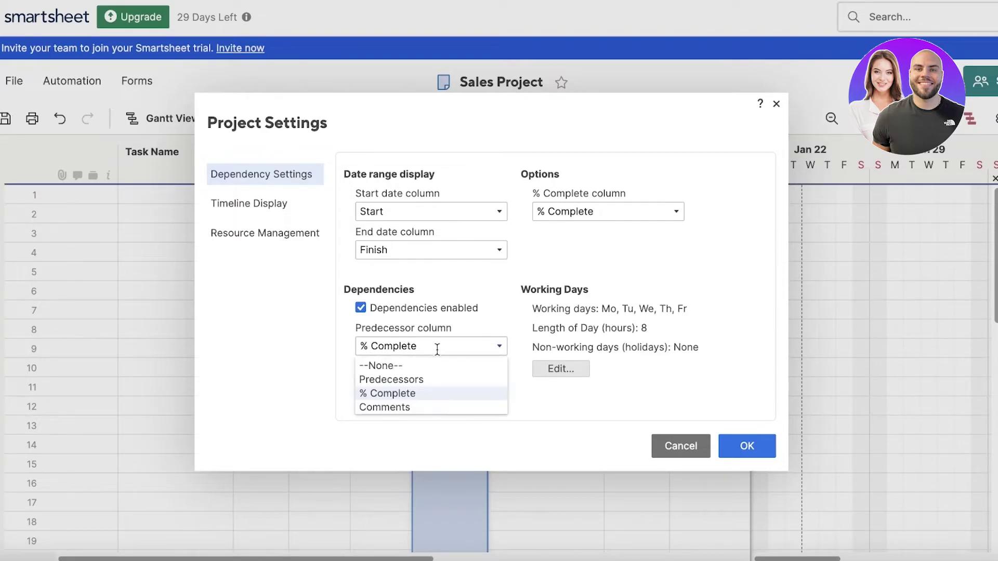
click(412, 407)
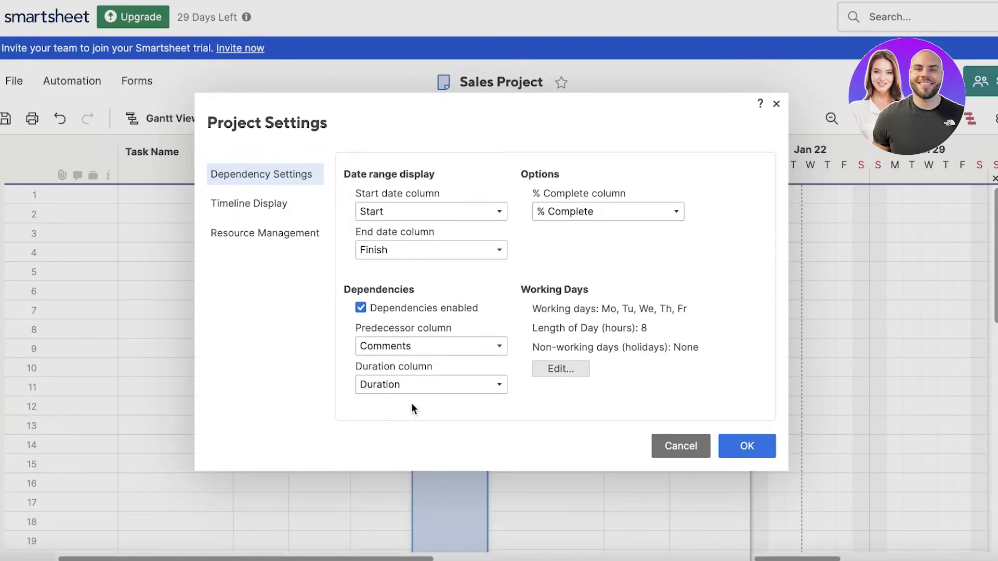
click(410, 347)
click(410, 346)
click(411, 347)
click(411, 346)
Step: Turn off dependencies for Sales Project and apply the project settings
click(399, 384)
click(400, 375)
click(381, 308)
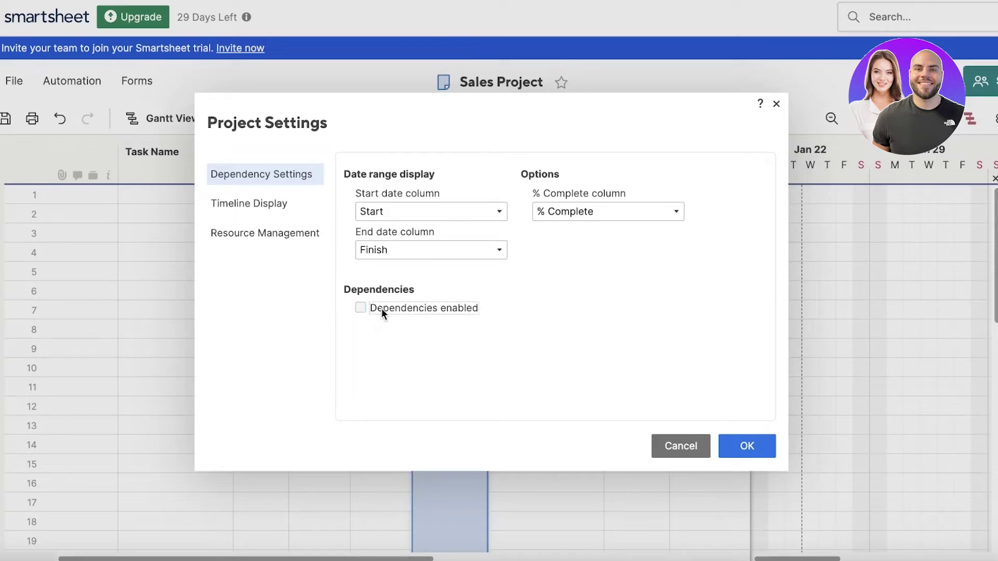
click(740, 445)
Step: Delete the Predecessors column, then select Assigned To, % Complete, Status and Comments columns
click(475, 152)
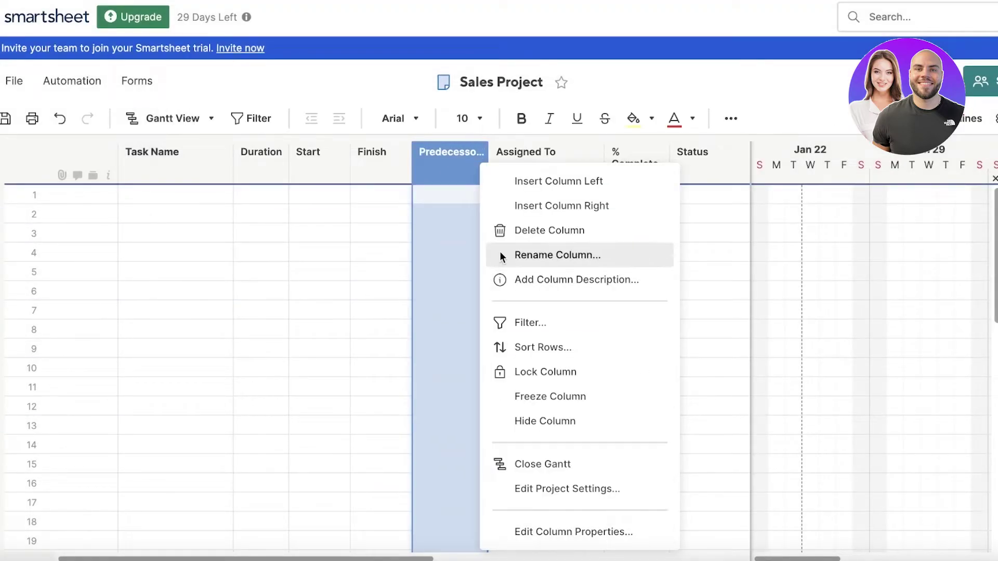
click(549, 230)
click(455, 152)
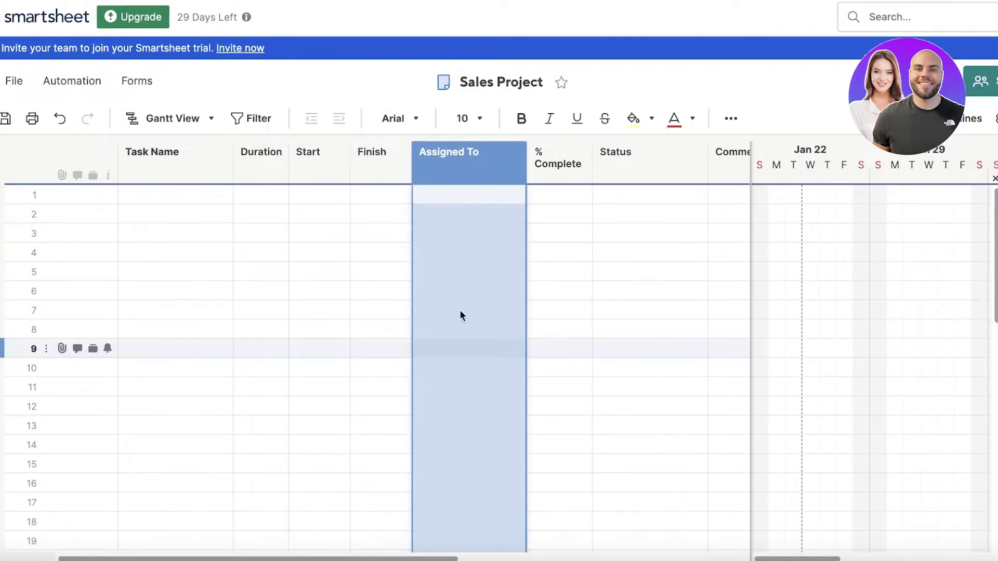
click(578, 158)
click(644, 163)
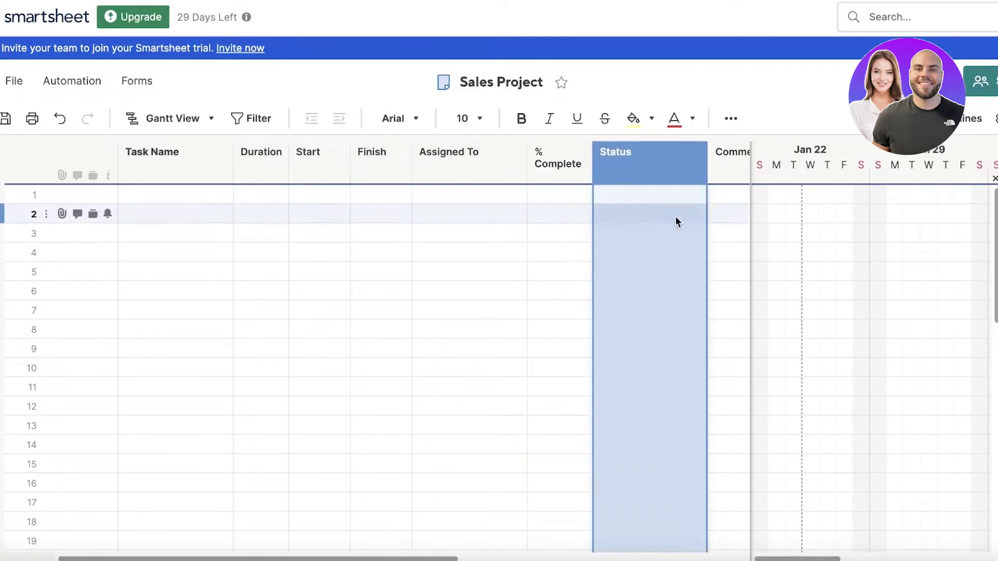
drag(440, 559, 630, 557)
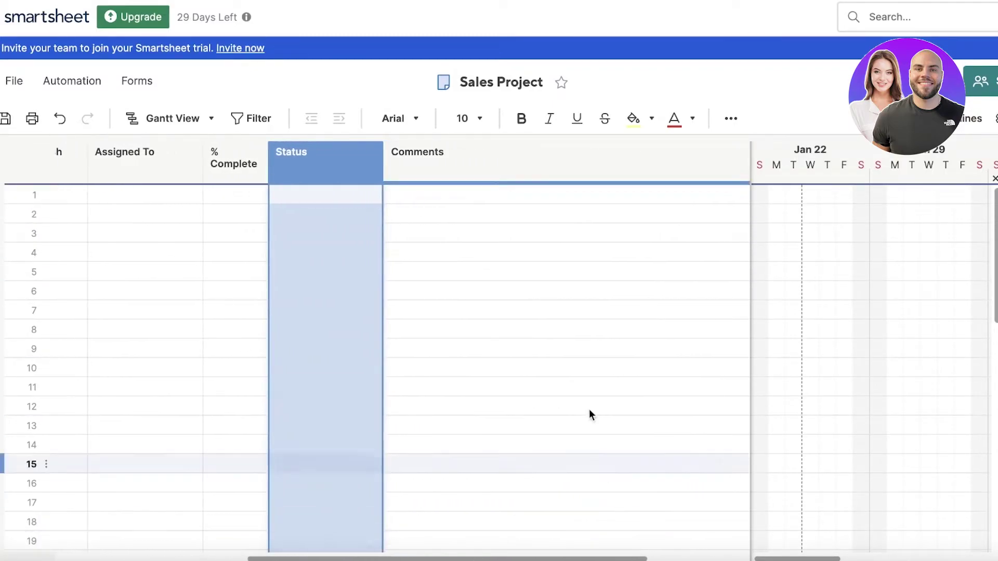
click(497, 163)
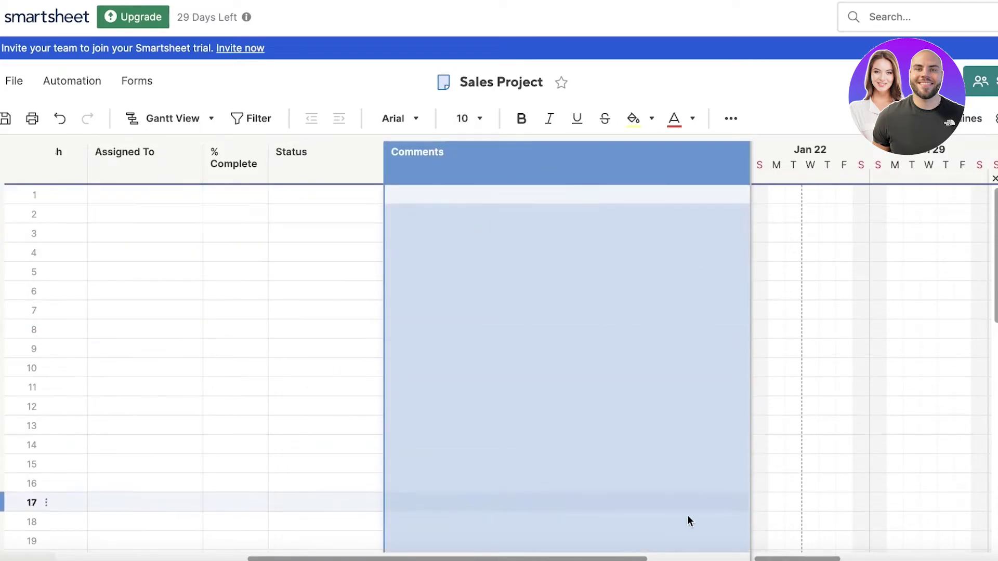
Step: Give the Gantt chart more room, then insert a Text/Number column 'Client Name' left of Comments
drag(670, 557, 771, 558)
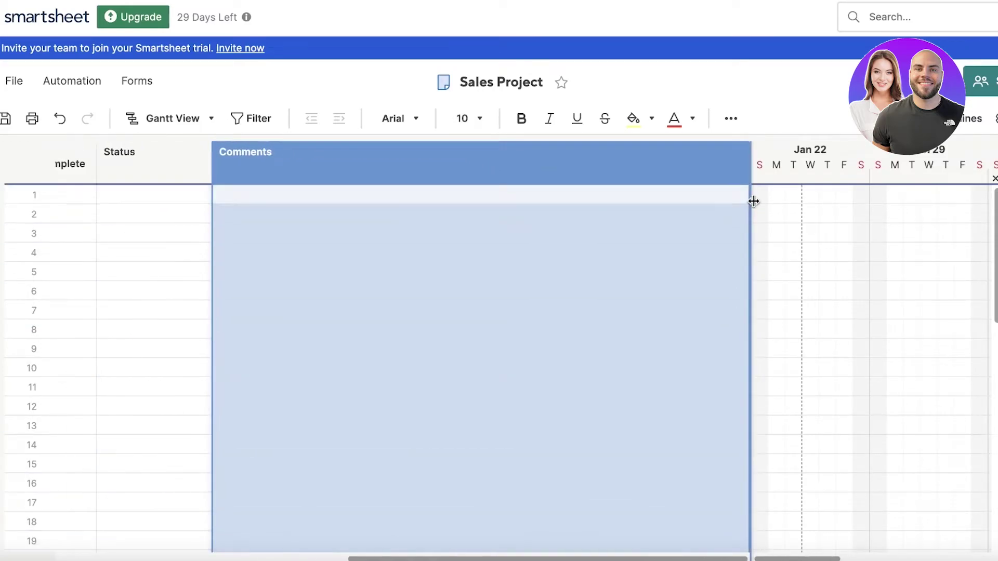
drag(752, 201, 563, 171)
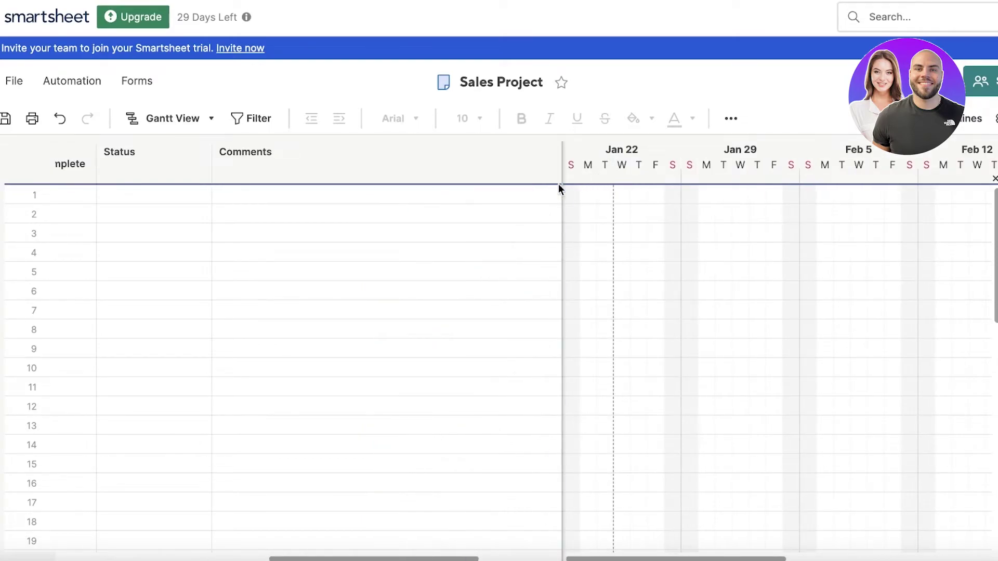
click(381, 169)
right_click(400, 169)
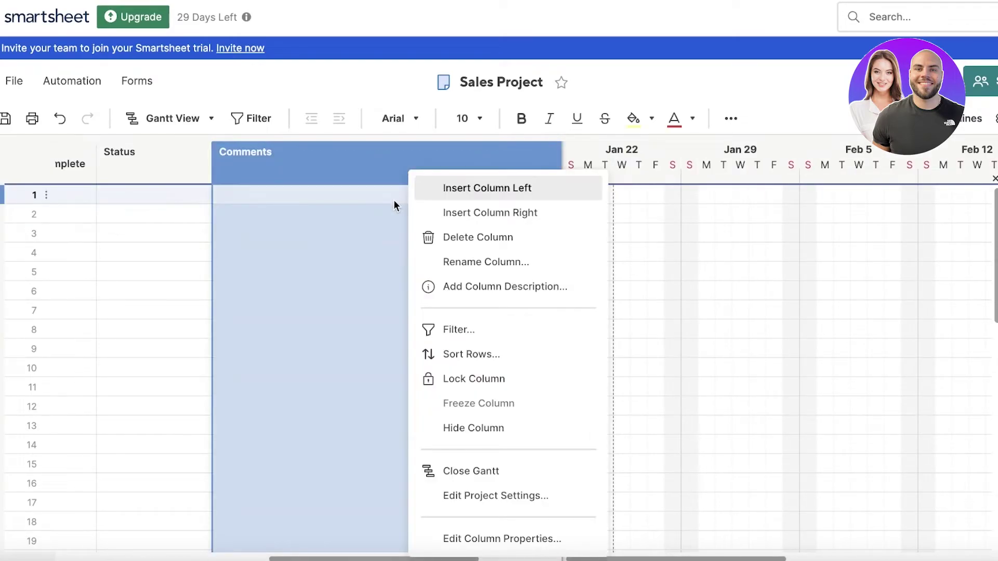
click(428, 182)
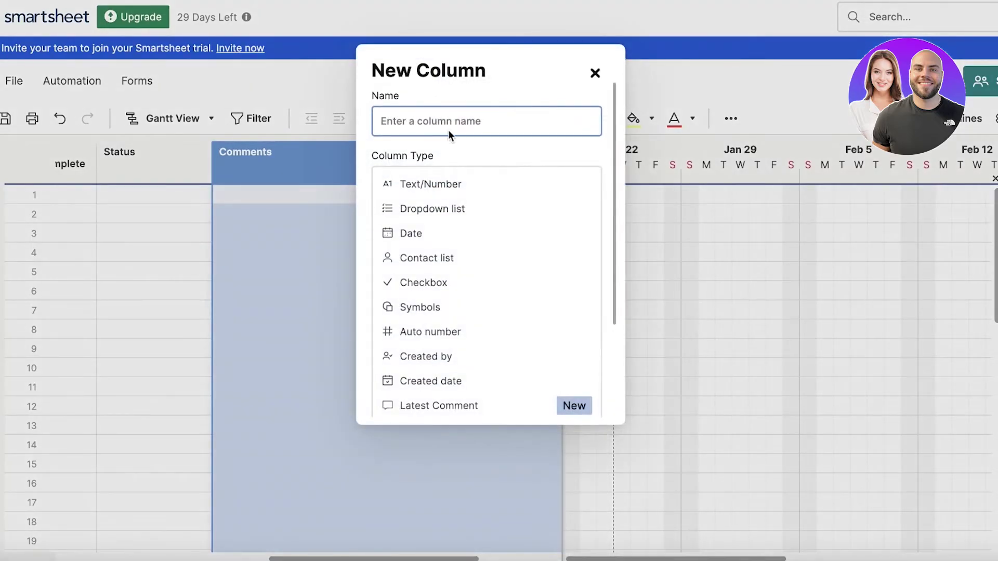
scroll(475, 281, down, 3)
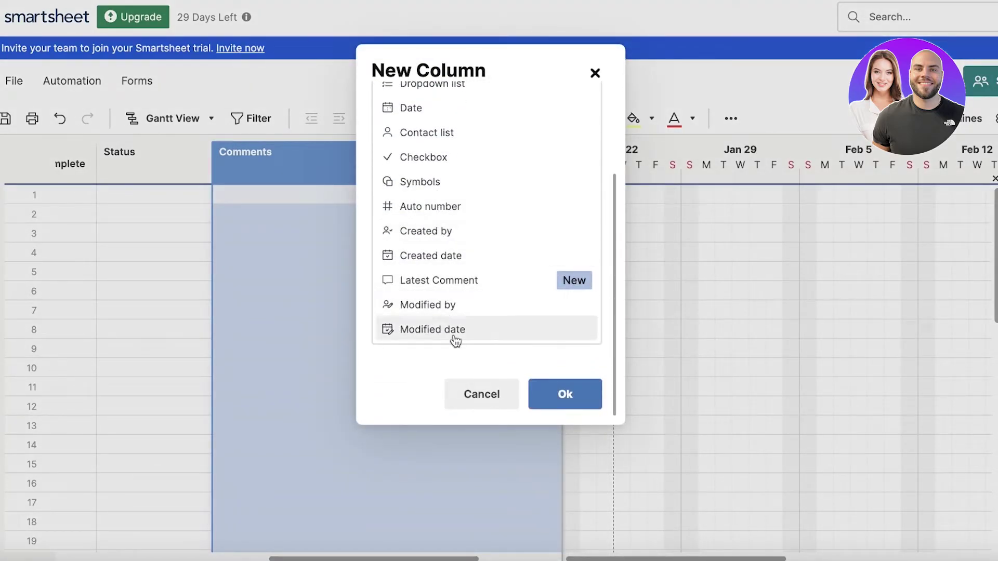
scroll(452, 336, up, 5)
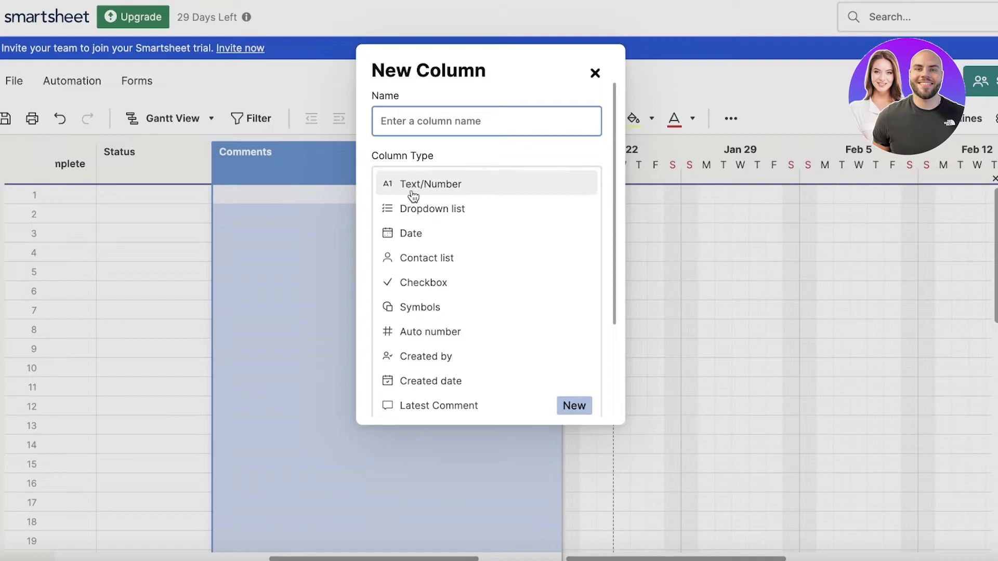
click(413, 187)
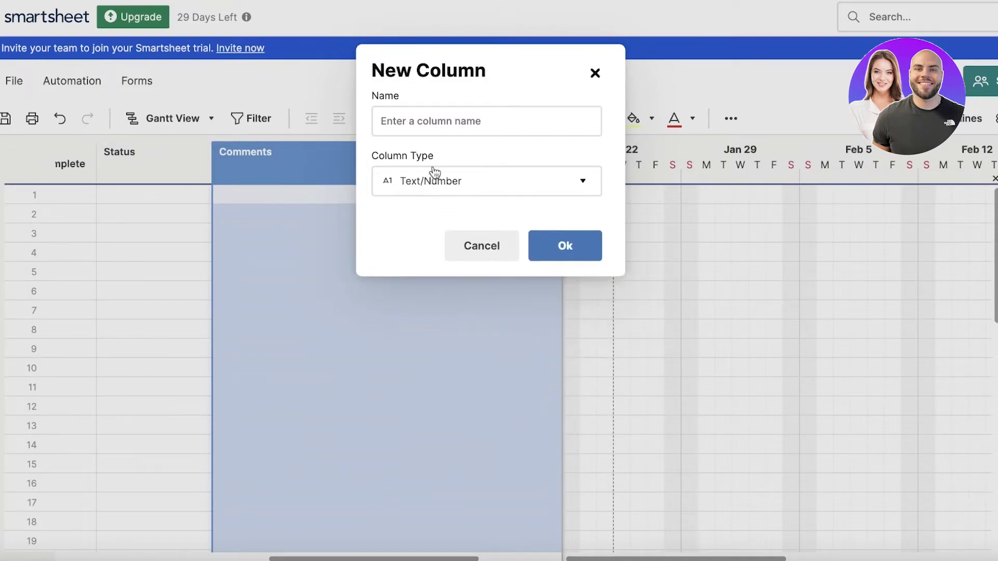
click(439, 125)
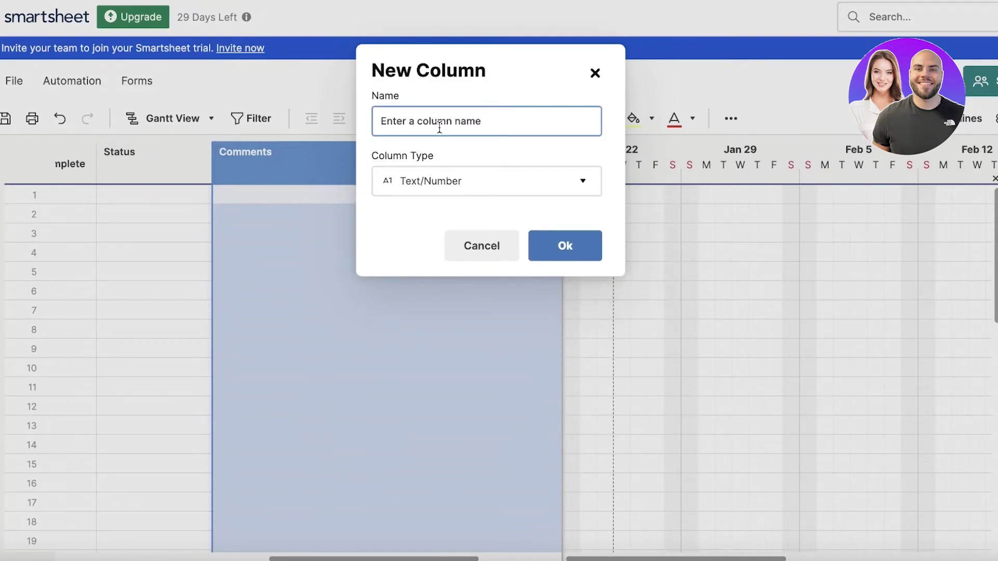
text(Client Name)
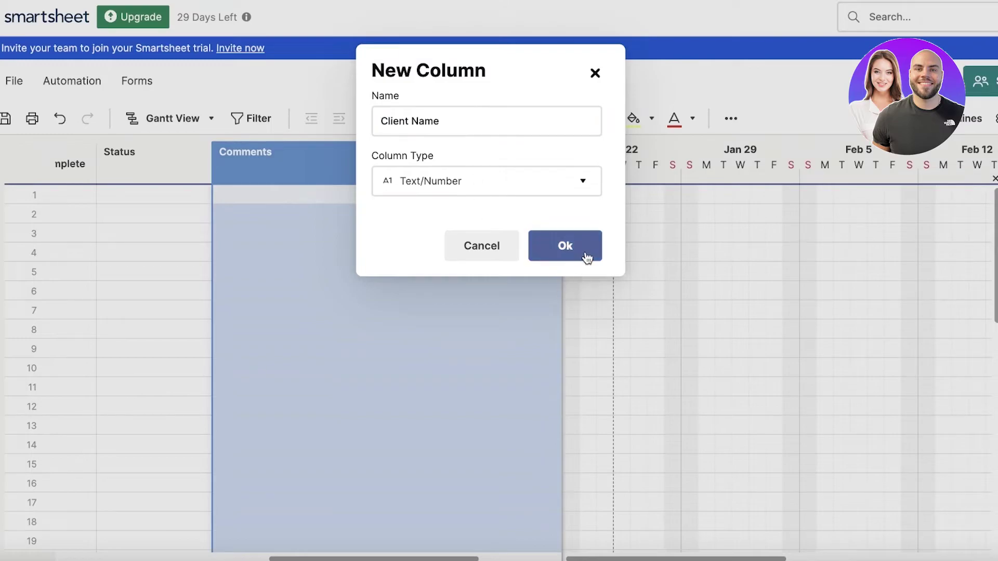
click(584, 251)
Step: Move Client Name next to Assigned To and scroll the grid back to Task Name
drag(273, 165, 377, 155)
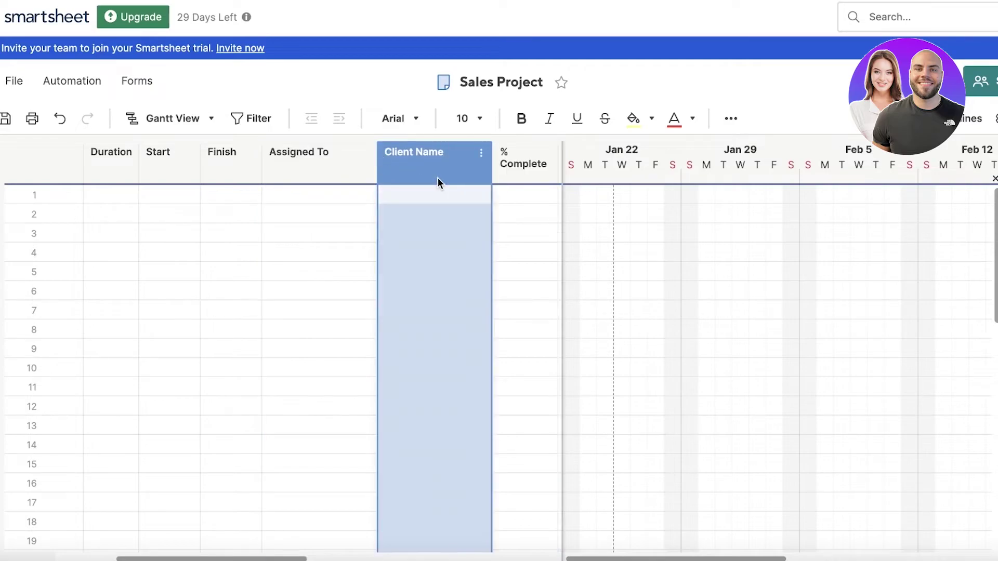
click(105, 192)
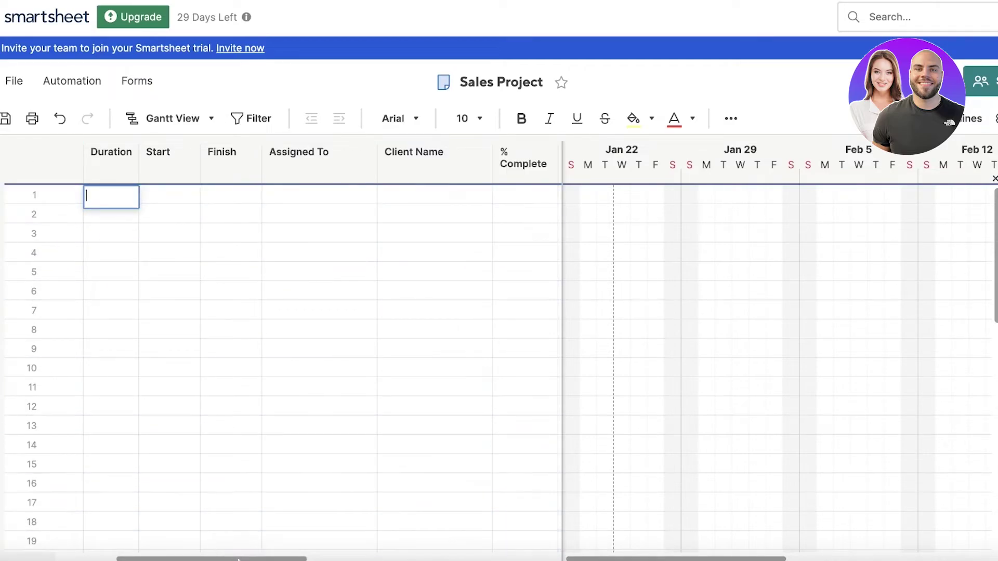
drag(237, 559, 179, 558)
Step: Enter 'Launch the instagram for marketing' in row 1, widen Task Name, and set Duration to 1day
click(203, 179)
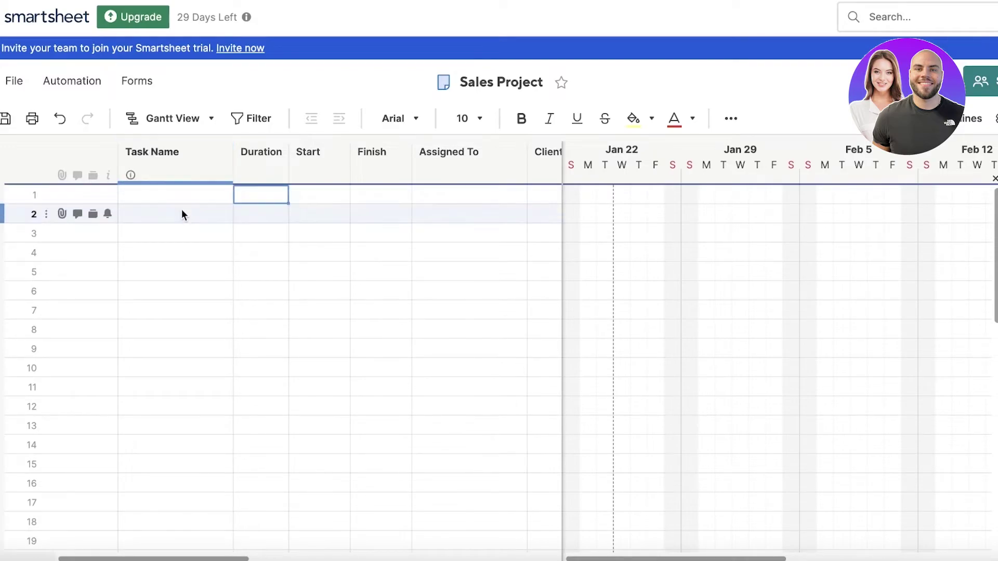
click(178, 195)
click(177, 191)
key(ctrl+v)
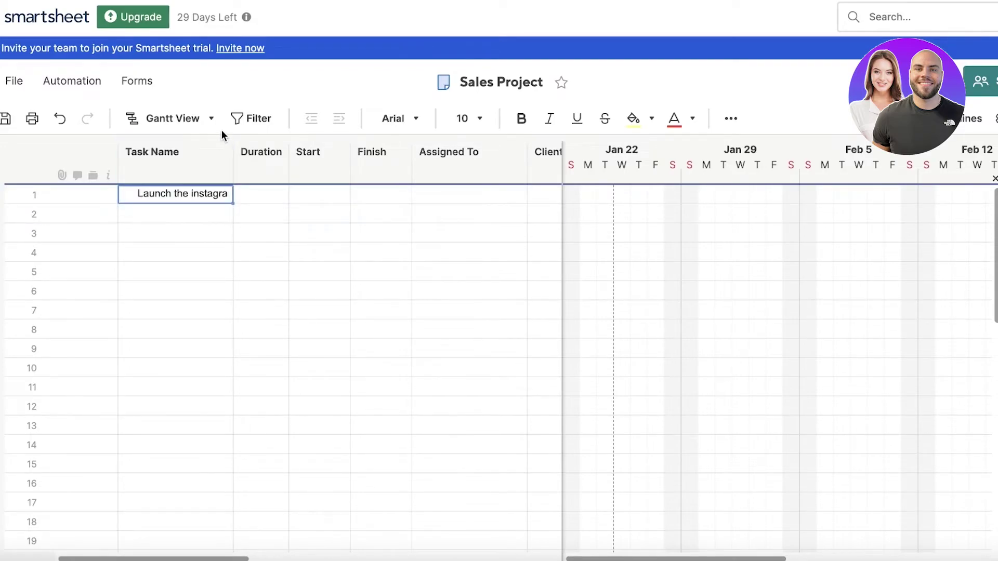
drag(234, 143, 322, 154)
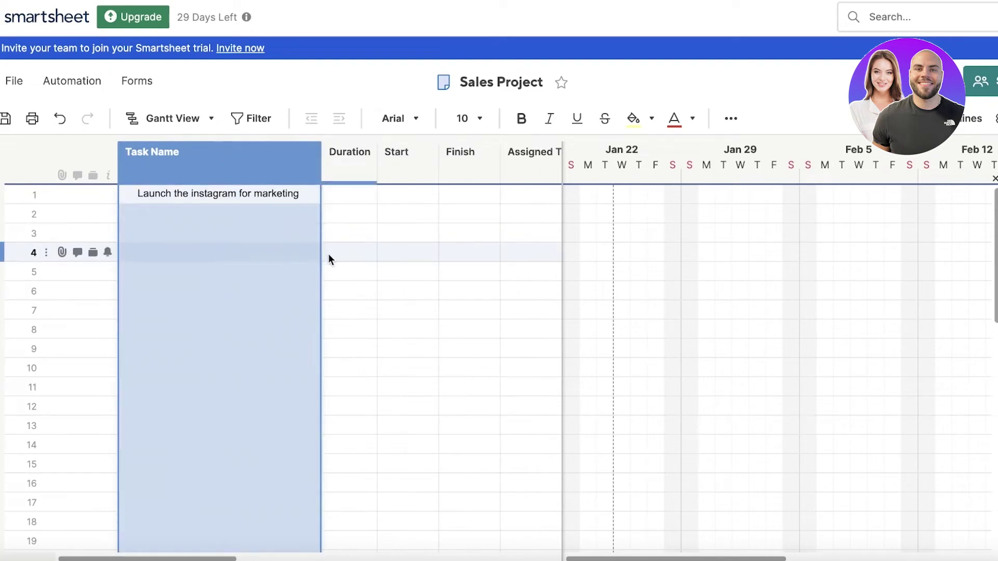
click(328, 255)
click(214, 200)
click(340, 195)
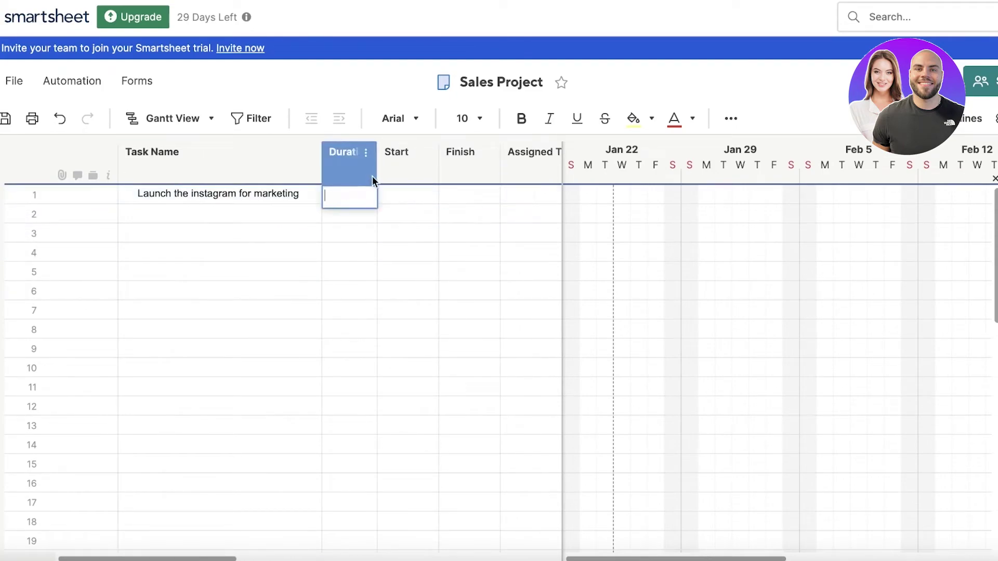
text(1day)
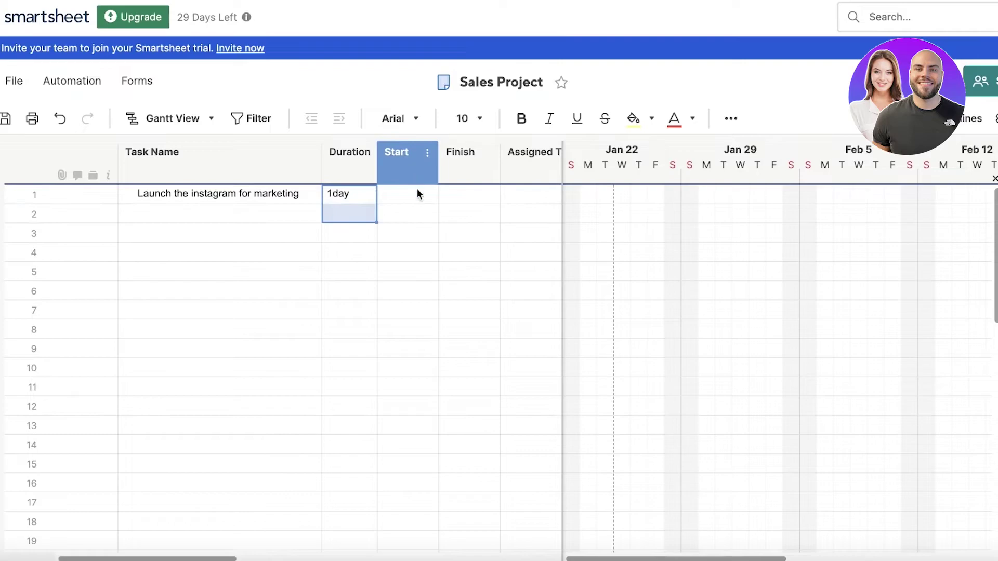
Step: Set the task's Start and Finish dates both to 01/28/23 using the calendars
click(417, 197)
click(430, 194)
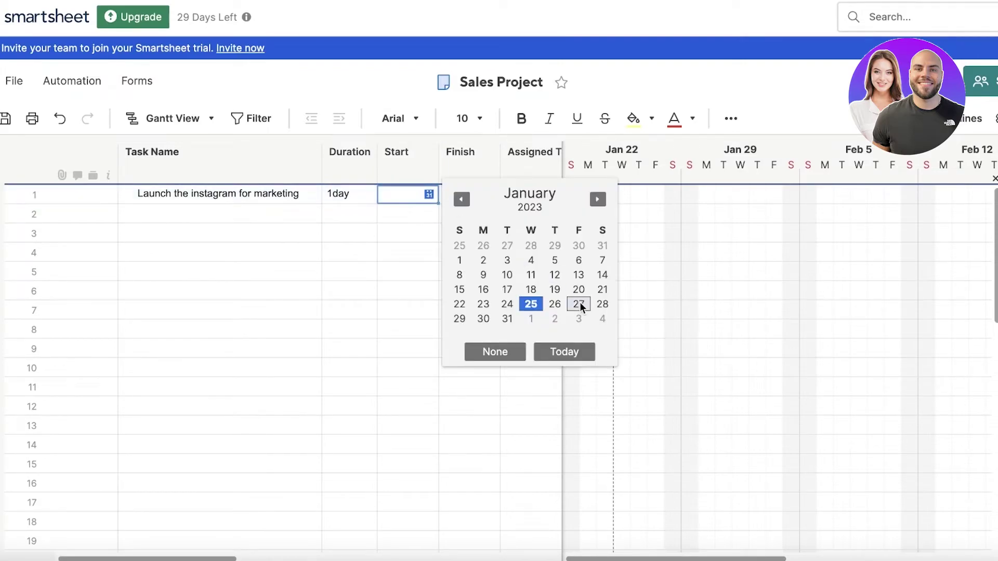
click(602, 304)
scroll(593, 306, down, 2)
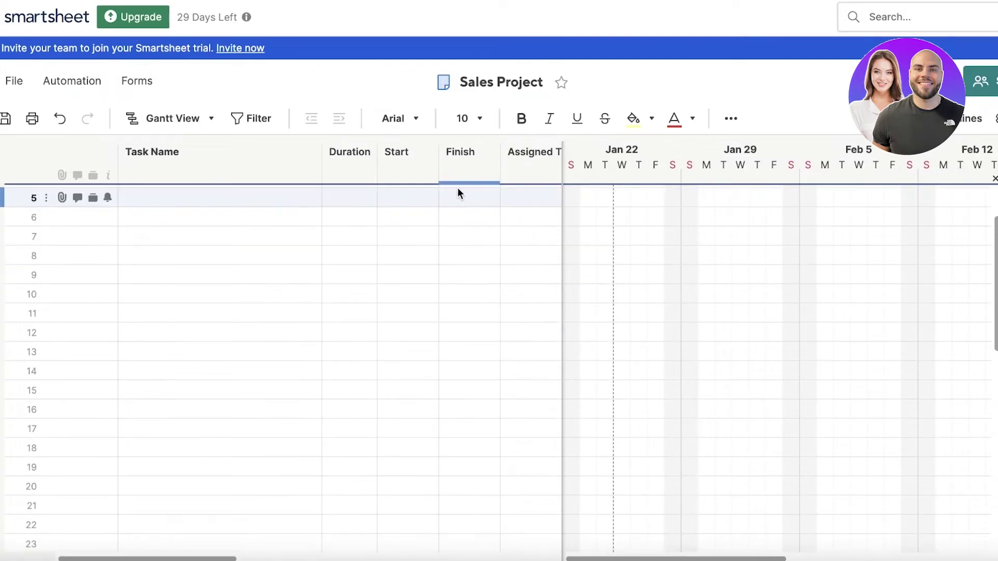
click(470, 197)
click(488, 198)
click(665, 305)
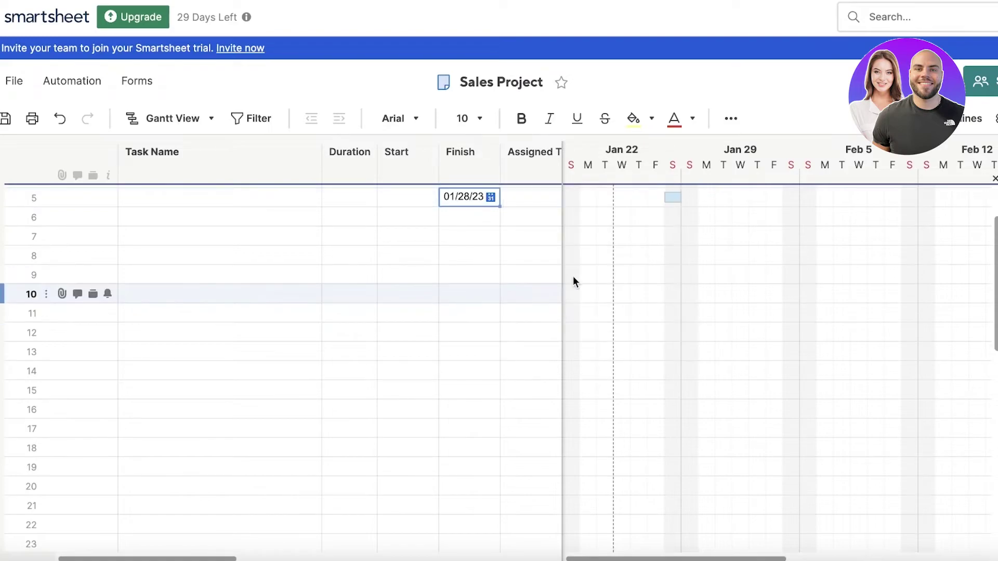
click(434, 237)
click(413, 199)
click(434, 196)
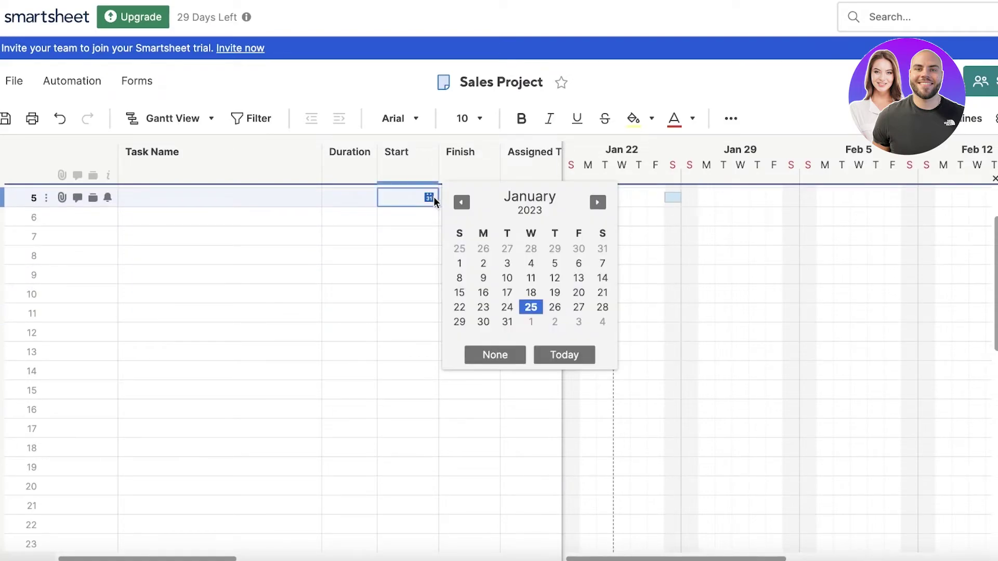
click(603, 311)
click(513, 202)
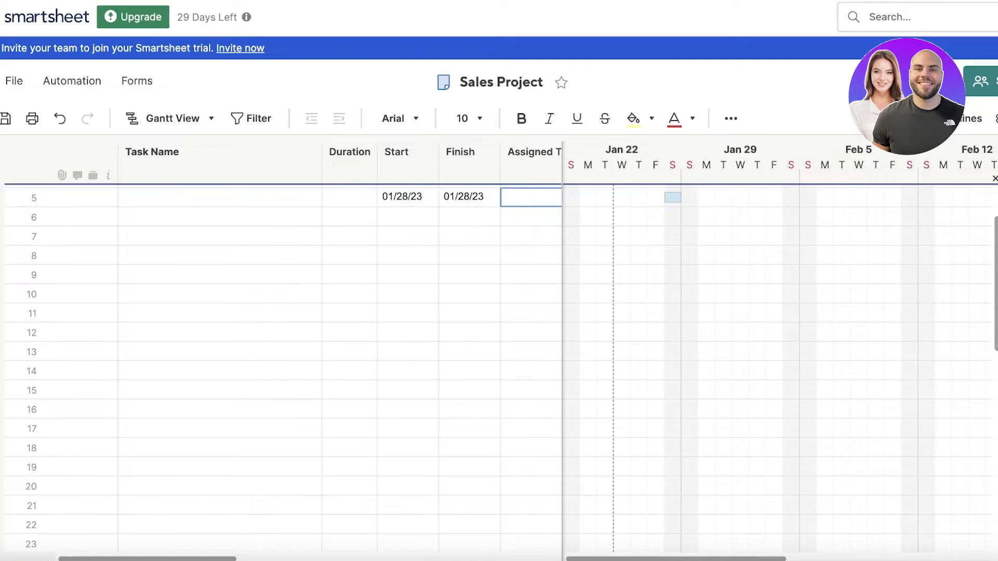
drag(114, 557, 202, 558)
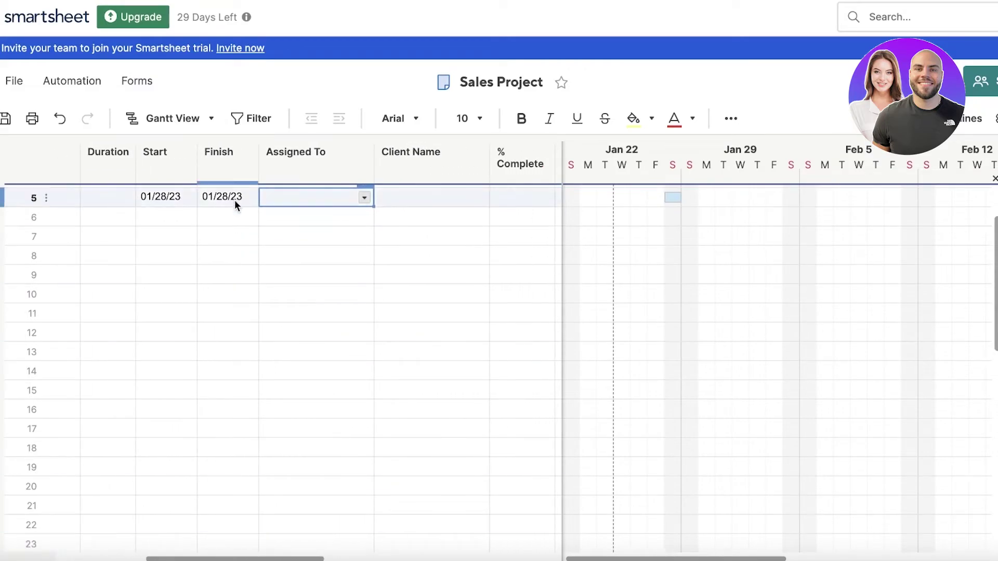
Step: Assign row 5's task to a team member, dismiss the notification, and widen the grid to Status
click(364, 198)
click(334, 227)
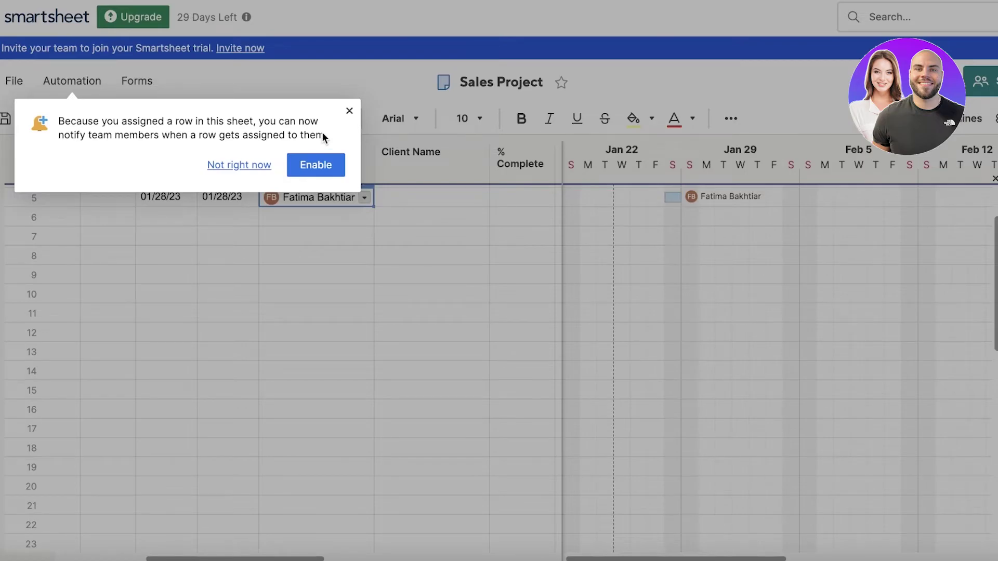
click(349, 111)
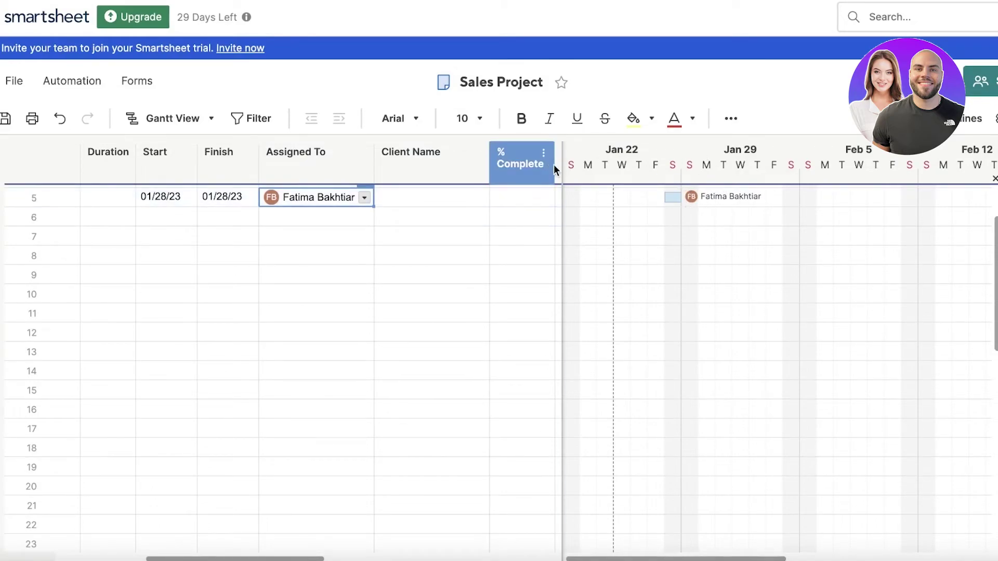
drag(562, 164, 621, 166)
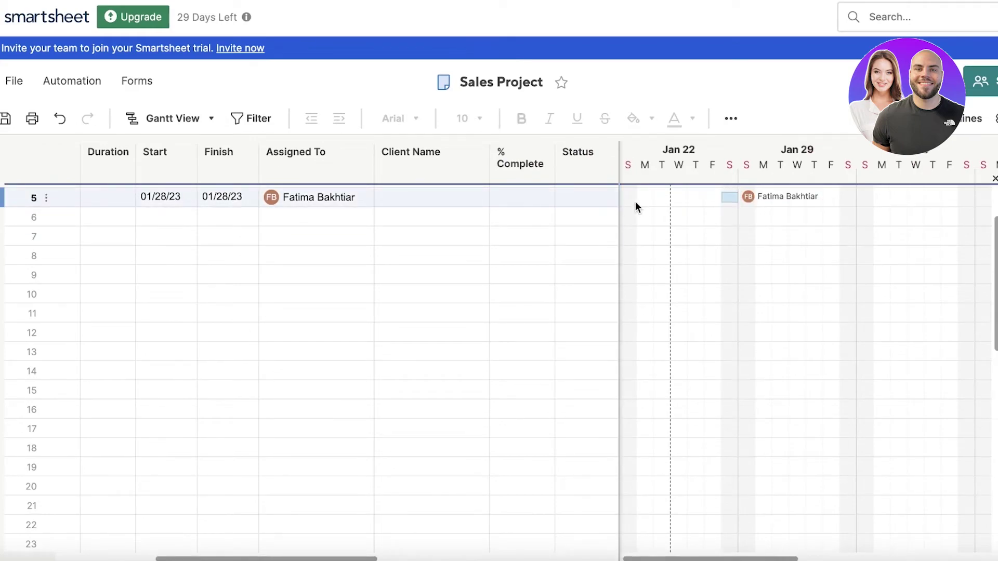
click(757, 224)
click(401, 197)
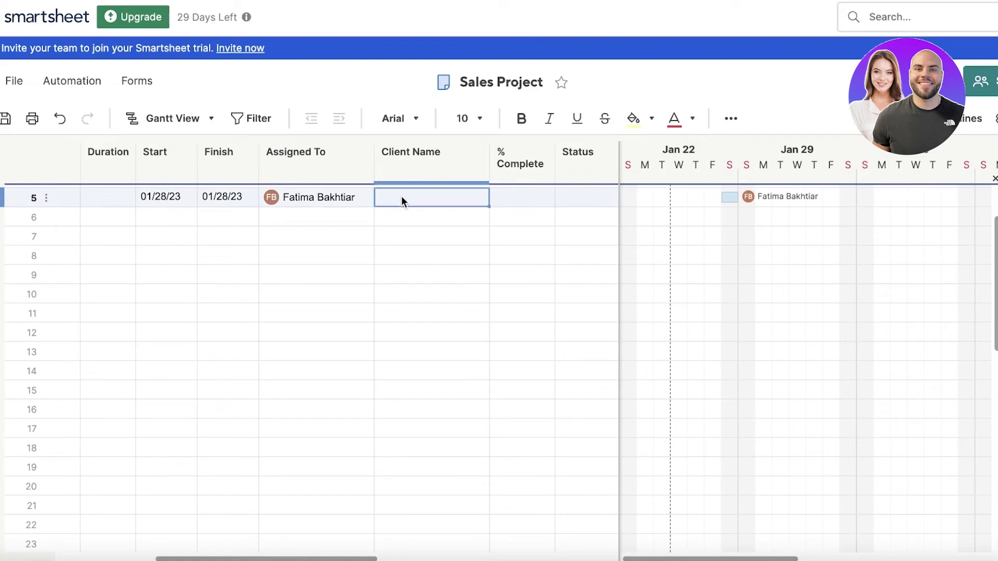
click(528, 197)
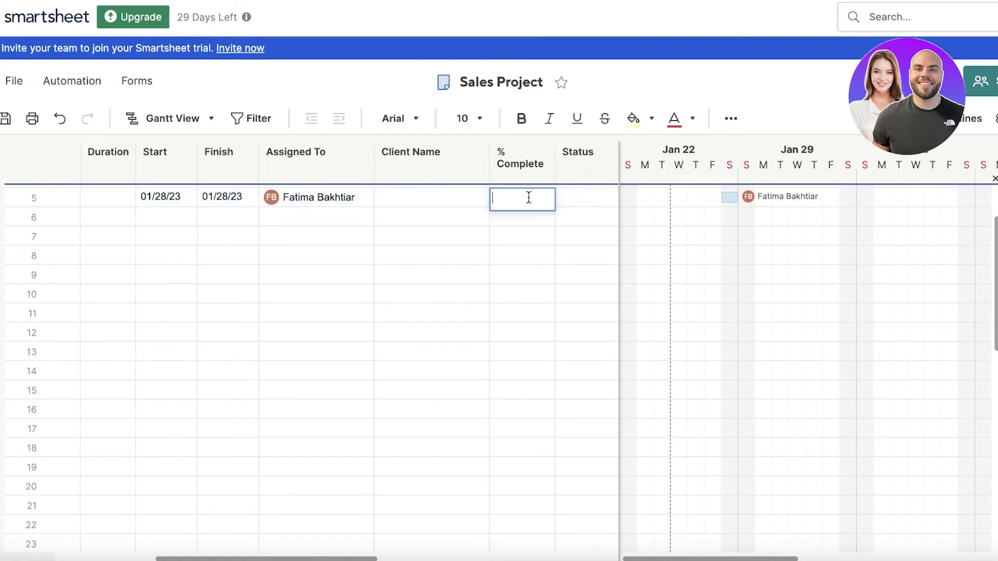
click(595, 196)
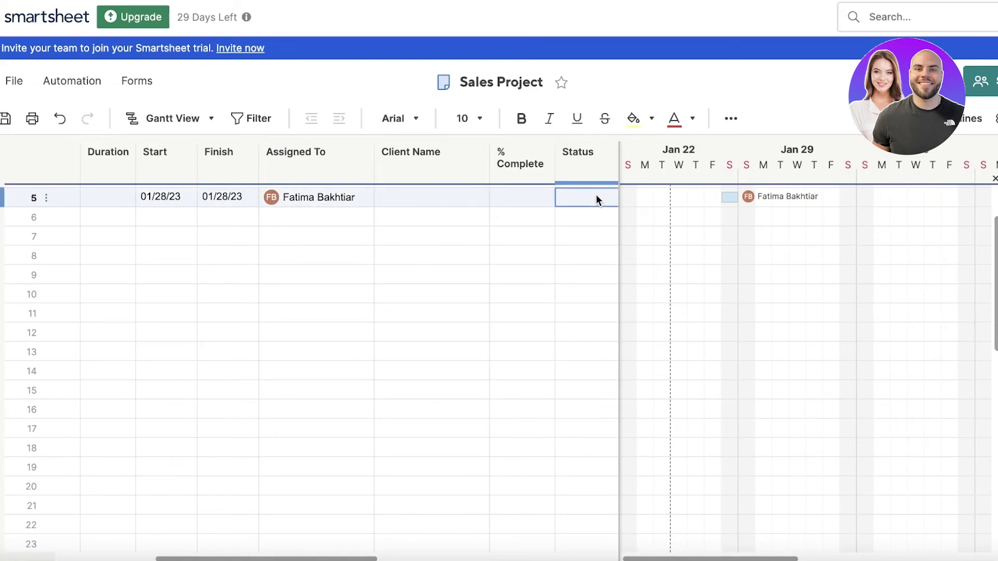
click(730, 120)
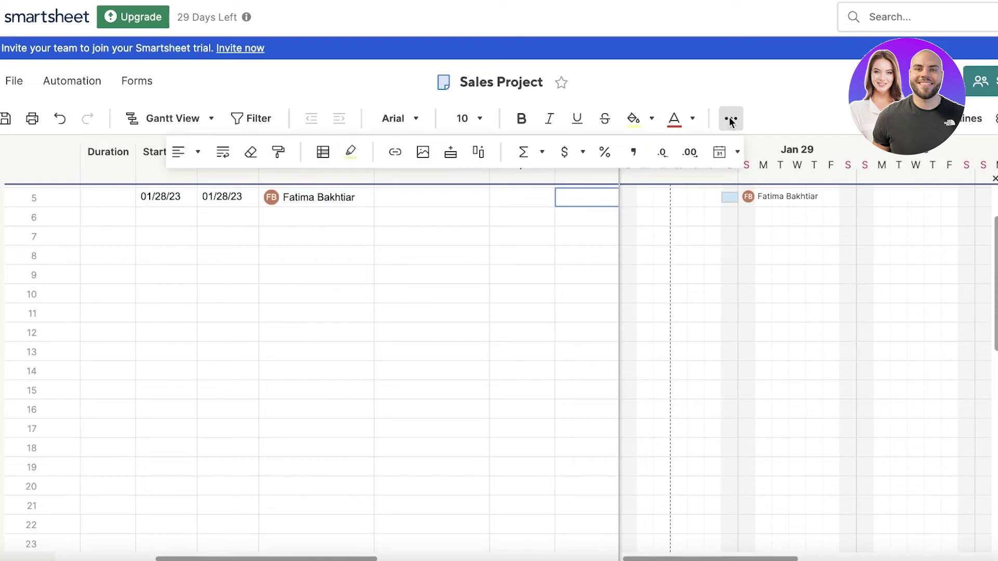
click(331, 158)
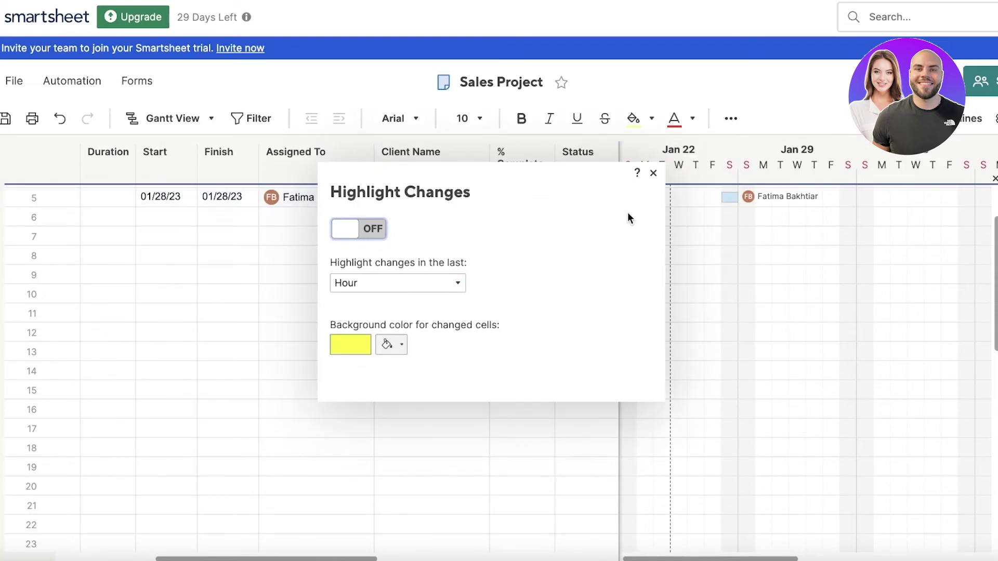
click(637, 172)
click(690, 95)
click(654, 170)
click(730, 119)
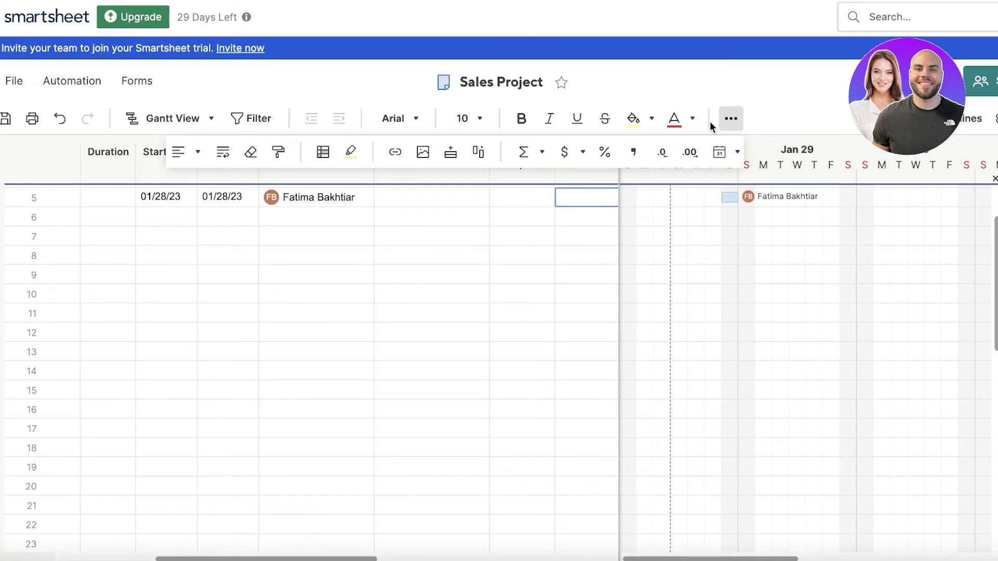
Step: Hide the extra formatting toolbar and widen the grid until Comments shows after Status
click(730, 118)
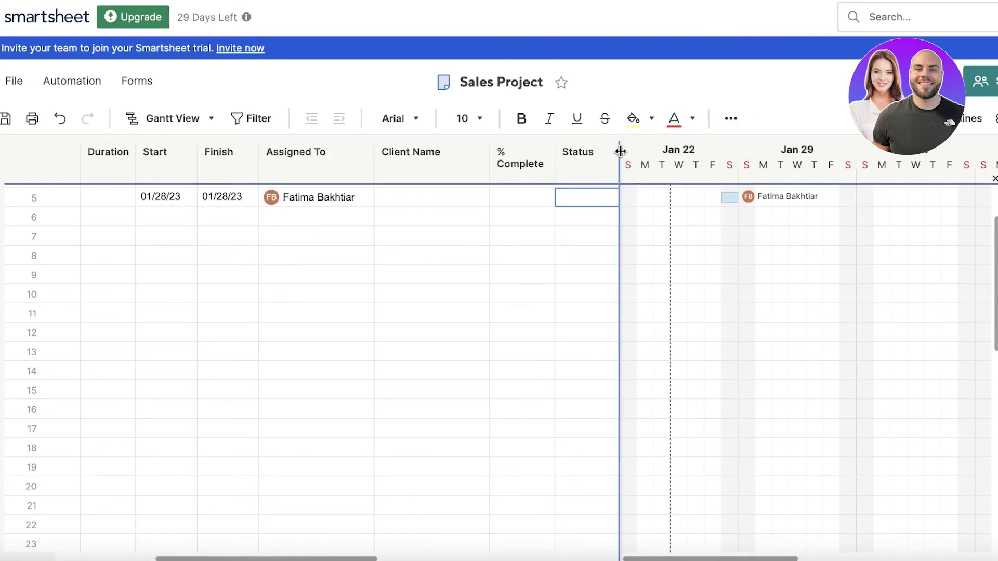
drag(620, 151, 740, 162)
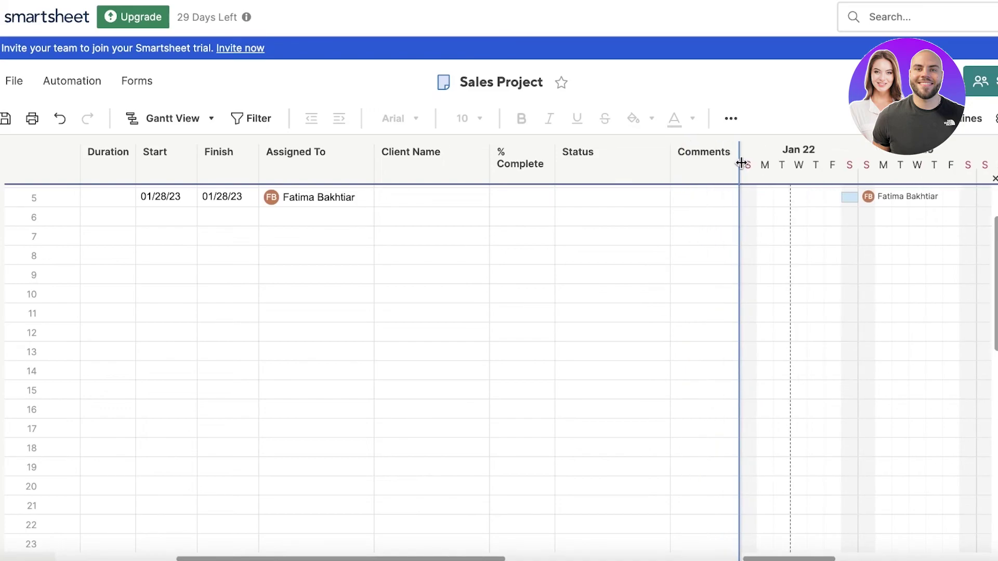
click(737, 169)
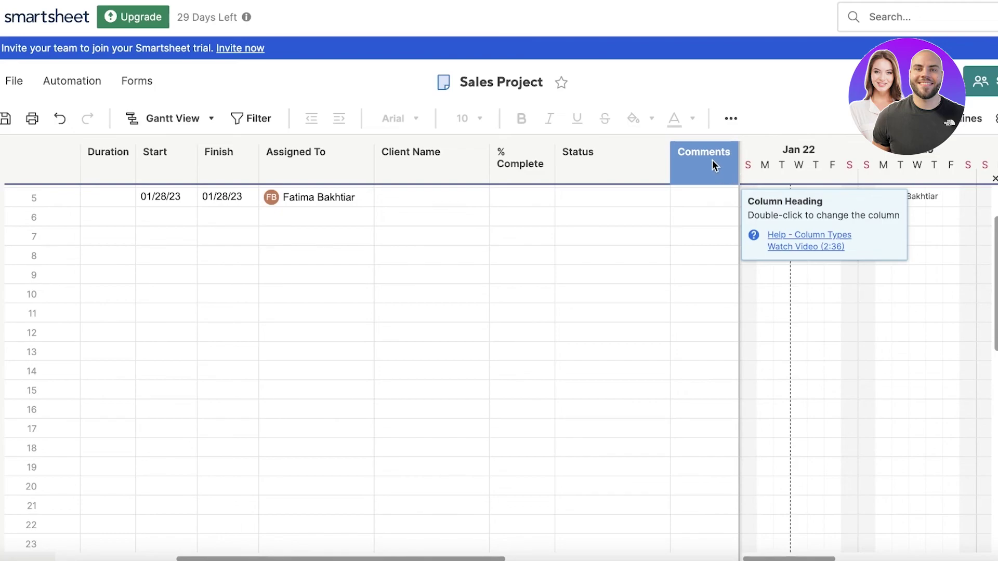
click(329, 197)
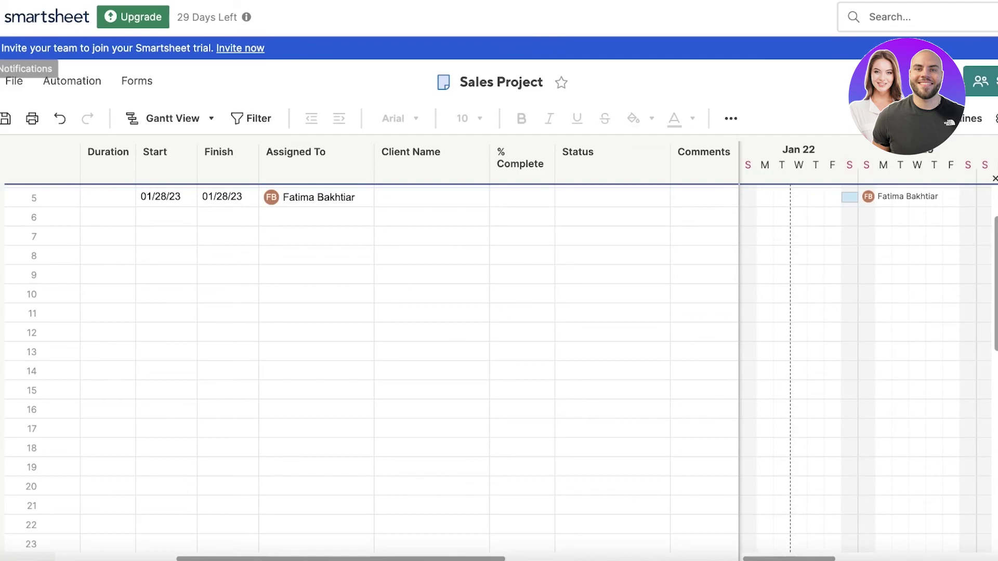